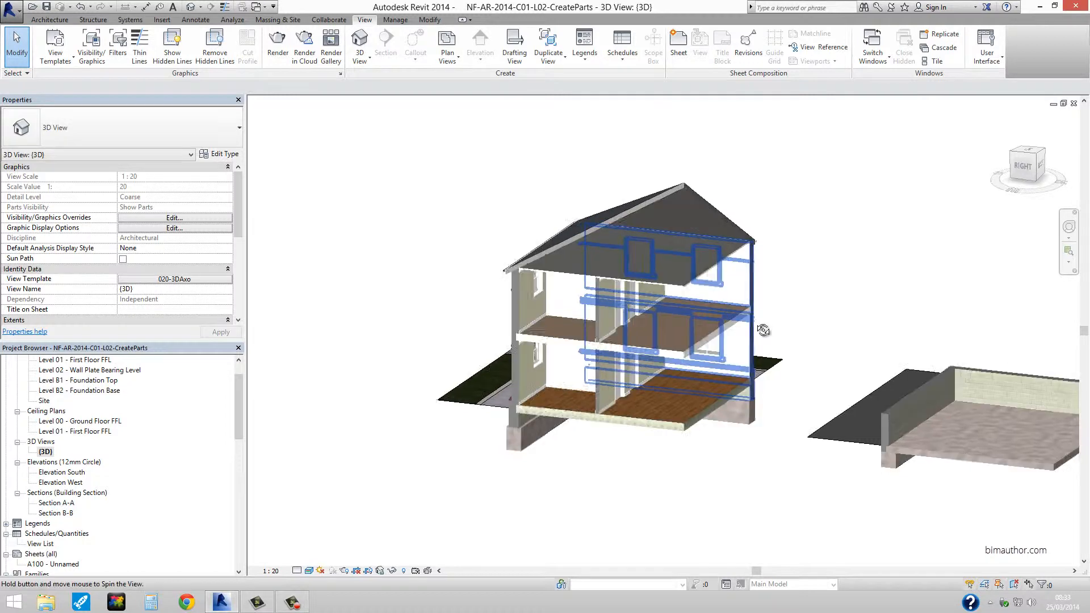
# Step: Inspect the first-floor slab in the 3D view, checking it as a single floor element
pyautogui.scroll(4, 612, 318)
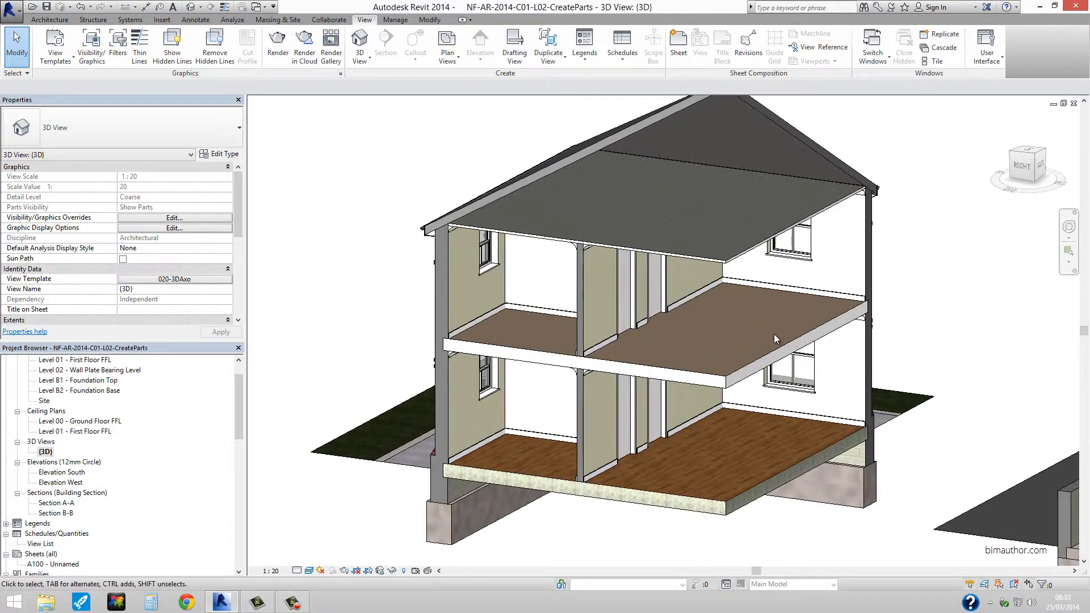
pyautogui.scroll(3, 553, 330)
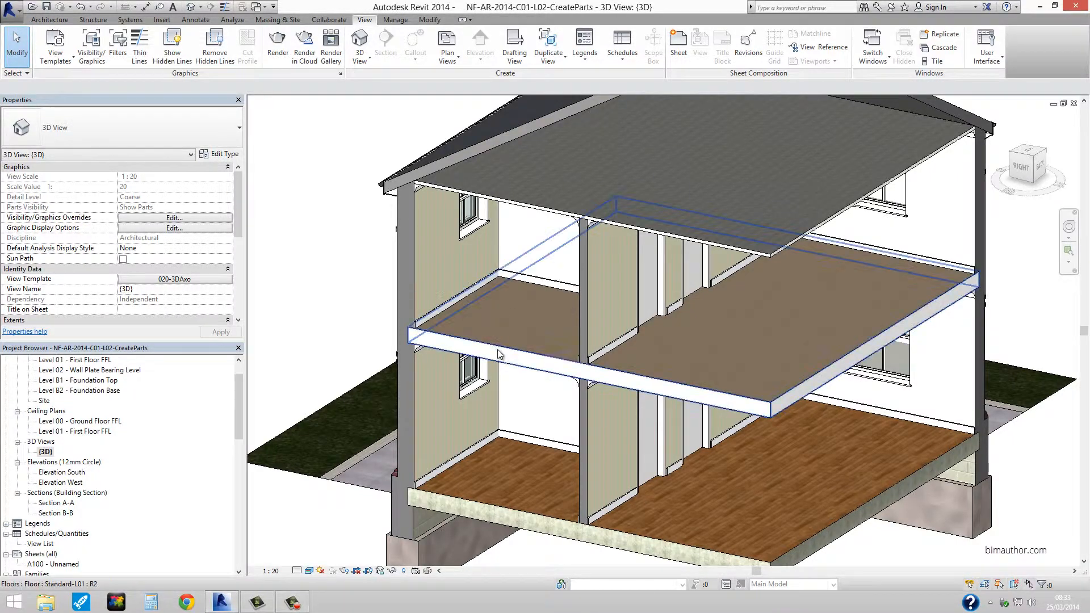
pyautogui.click(670, 377)
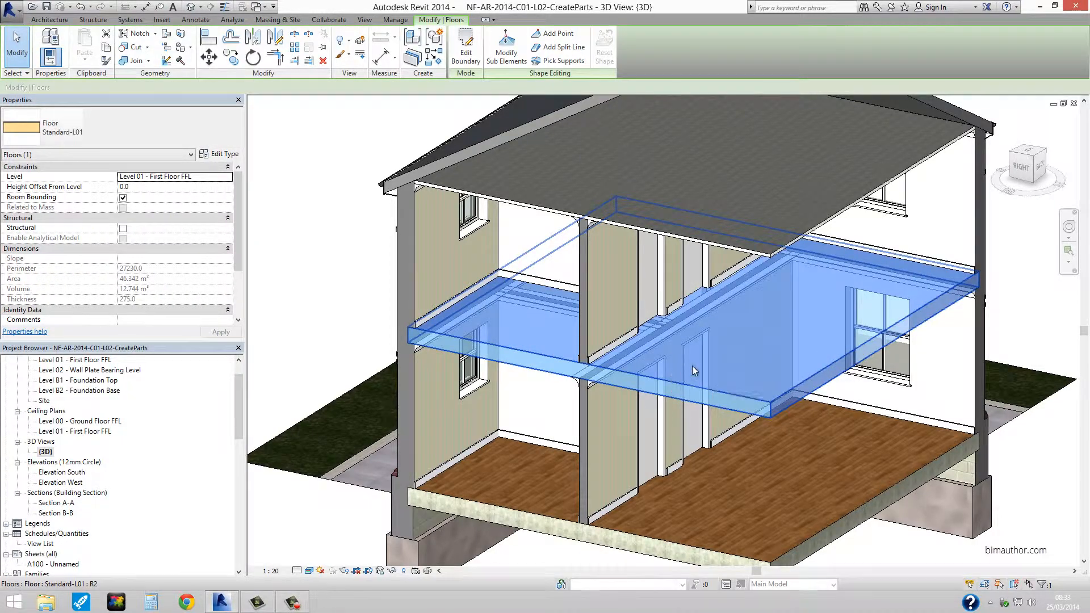
pyautogui.press('Escape')
pyautogui.scroll(-2, 352, 296)
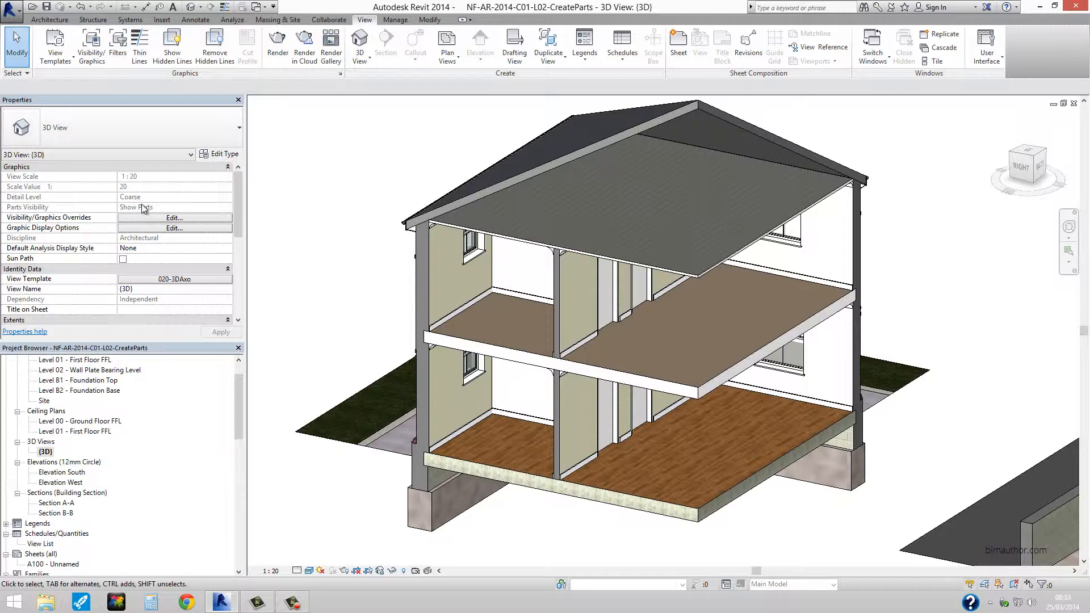
# Step: Set Parts Visibility to Show Parts in the 020-3DAxo view template assigned to the 3D view
pyautogui.click(172, 279)
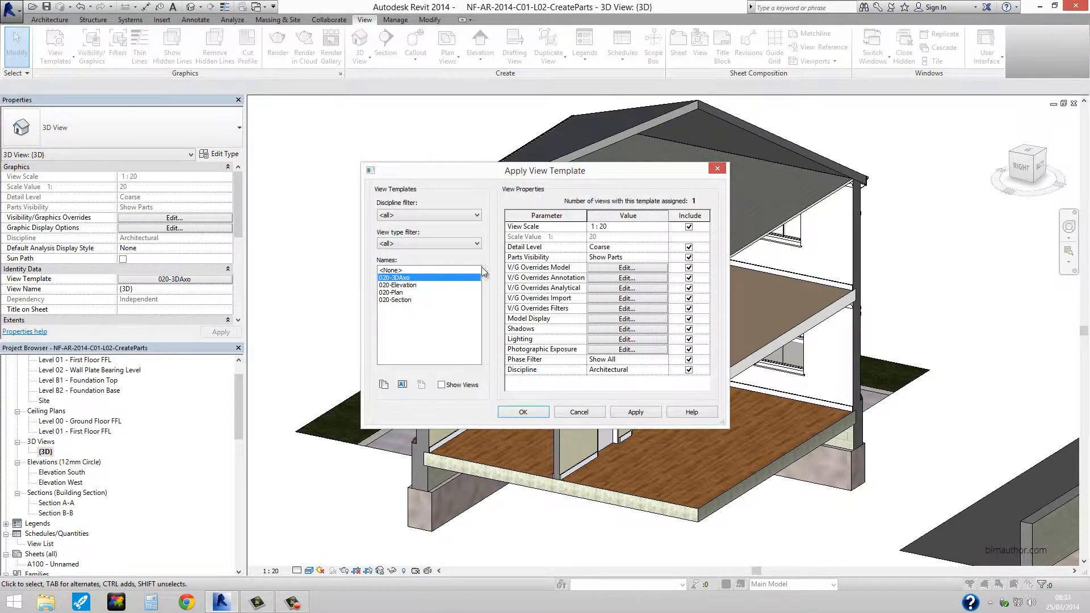
pyautogui.click(659, 258)
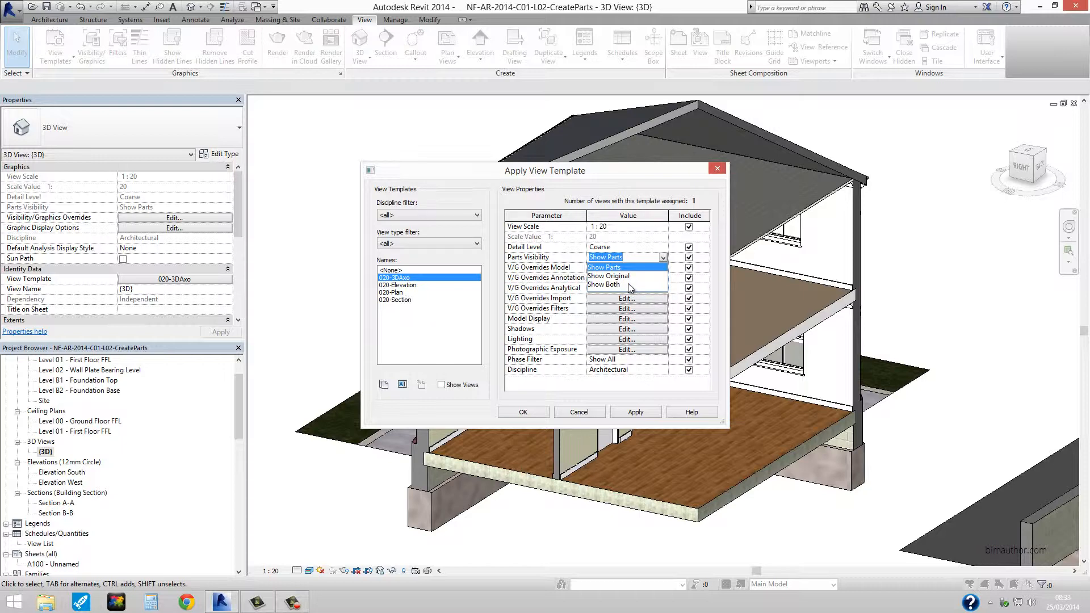
pyautogui.click(619, 268)
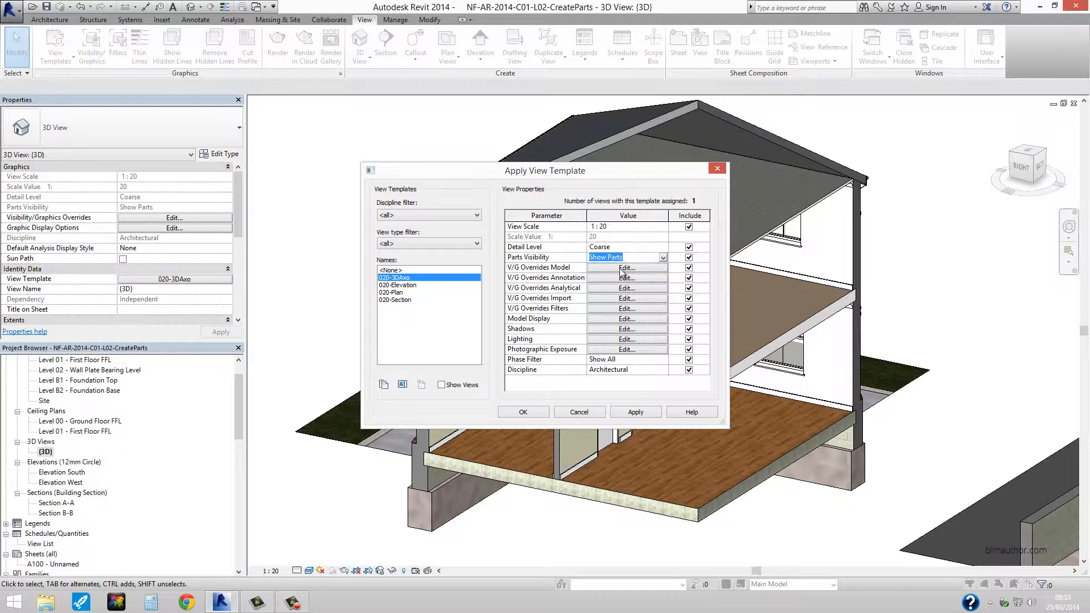
pyautogui.click(520, 413)
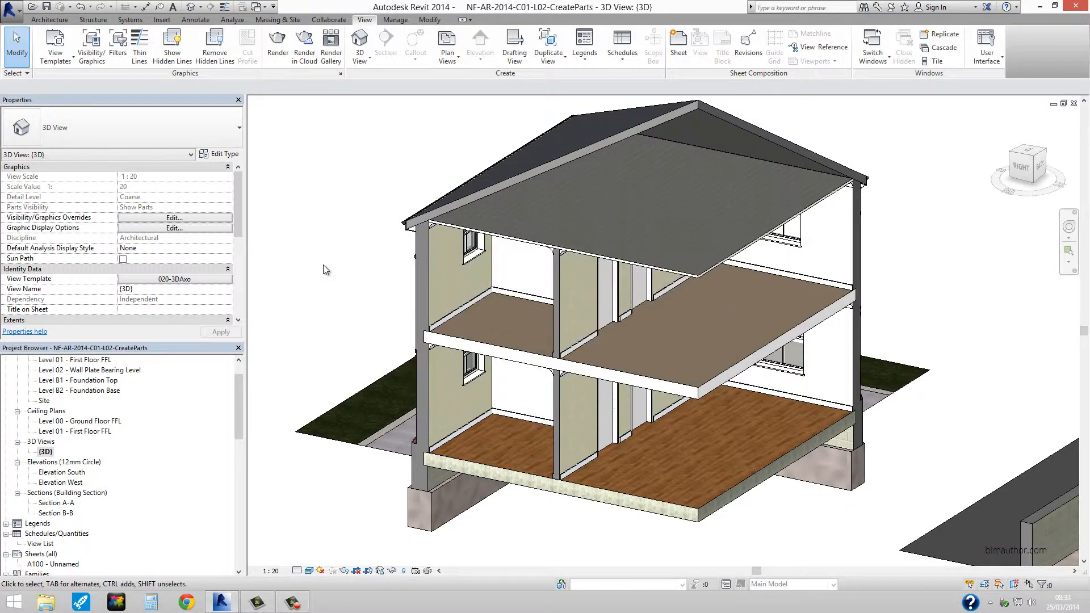
# Step: Open the Level 01 - First Floor FFL floor plan and tile it beside the 3D view
pyautogui.scroll(-2, 329, 267)
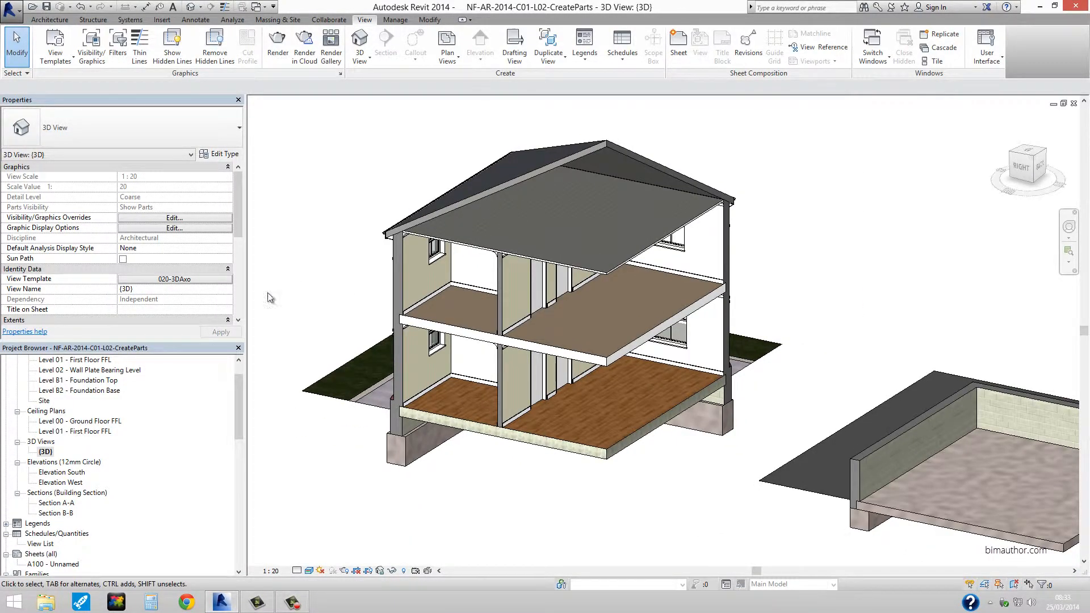
pyautogui.scroll(3, 240, 384)
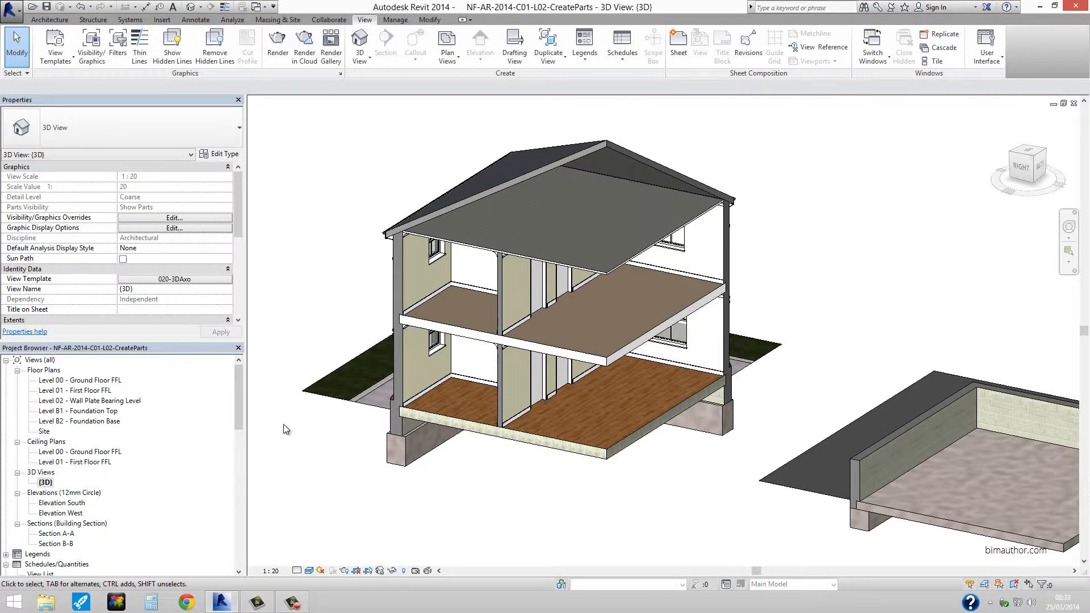
pyautogui.click(105, 391)
pyautogui.doubleClick(106, 391)
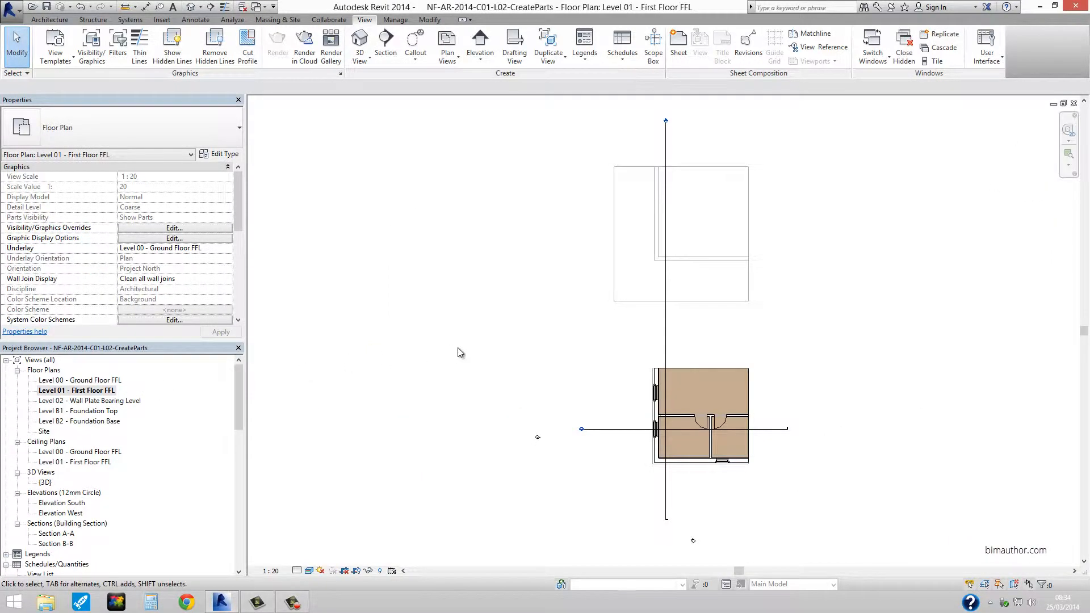
pyautogui.press('w')
pyautogui.press('t')
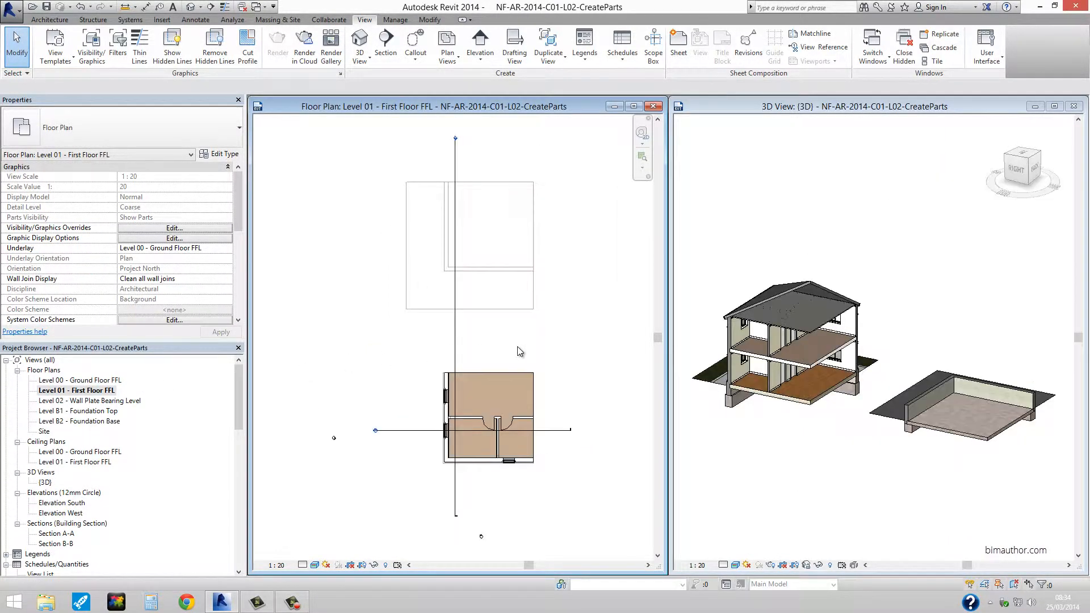
pyautogui.scroll(5, 489, 465)
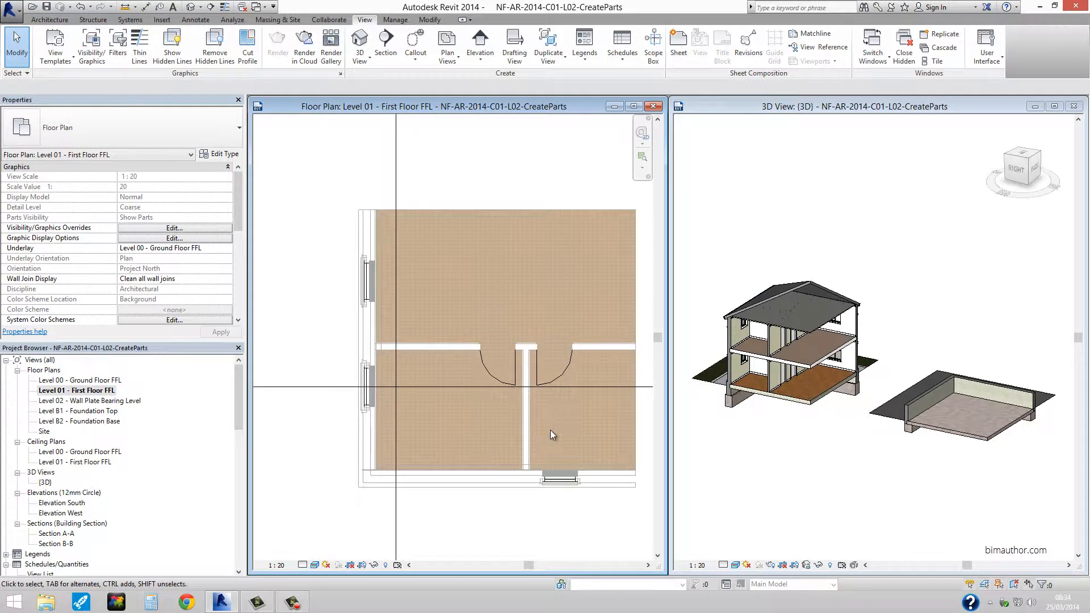
pyautogui.scroll(-3, 539, 434)
# Step: Create parts from the Standard-L01 first-floor slab in the 3D view, and clear the selection
pyautogui.click(701, 386)
pyautogui.scroll(4, 708, 340)
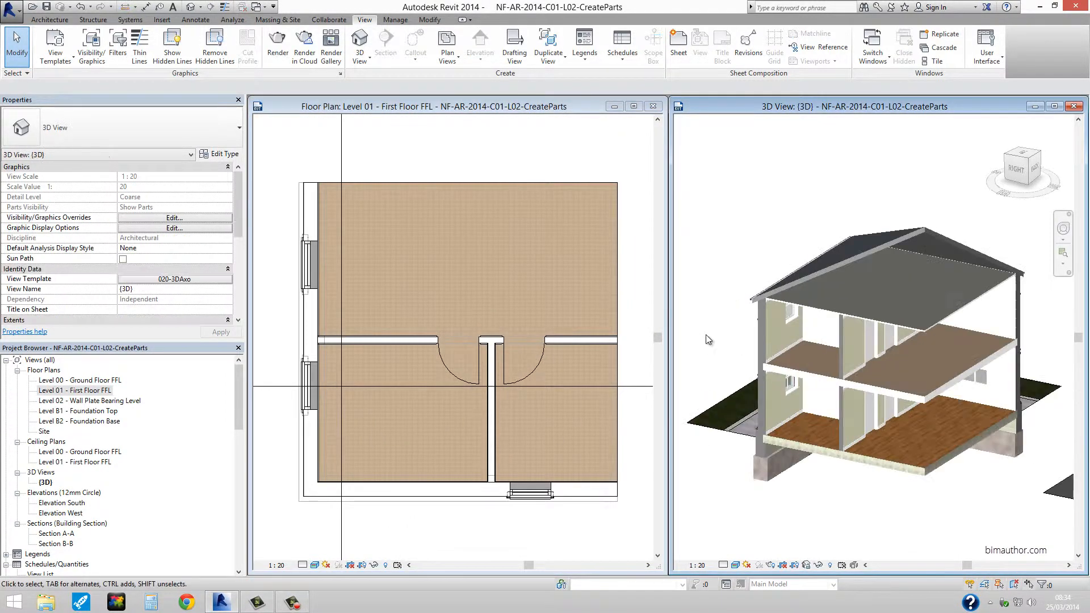
pyautogui.scroll(2, 787, 351)
pyautogui.moveTo(816, 383); pyautogui.dragTo(859, 362, button='middle')
pyautogui.scroll(3, 877, 362)
pyautogui.scroll(-2, 885, 380)
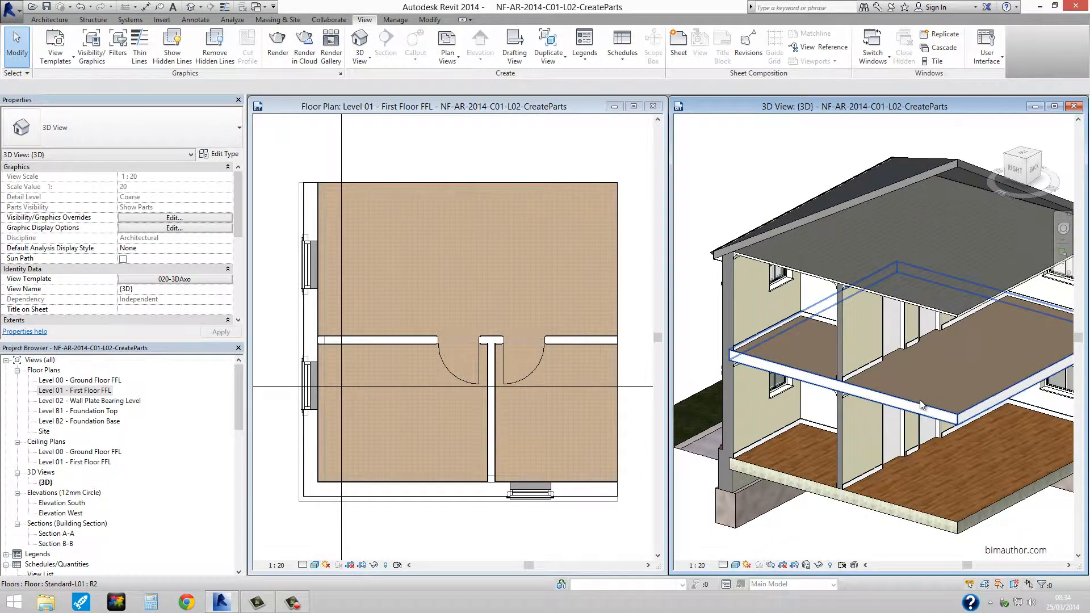
pyautogui.scroll(-3, 921, 404)
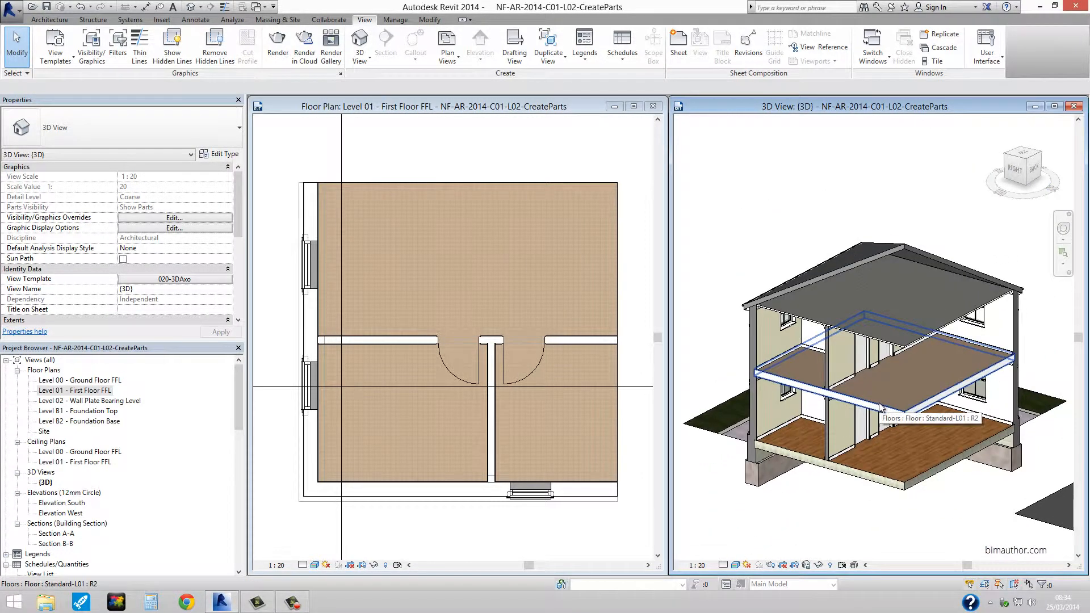
pyautogui.click(880, 408)
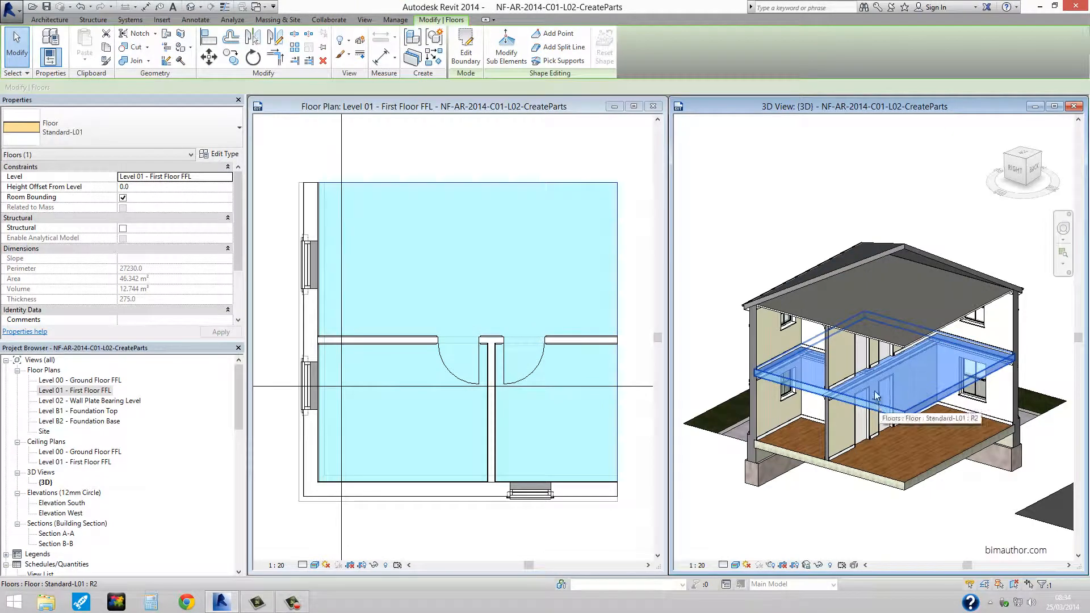
pyautogui.click(412, 57)
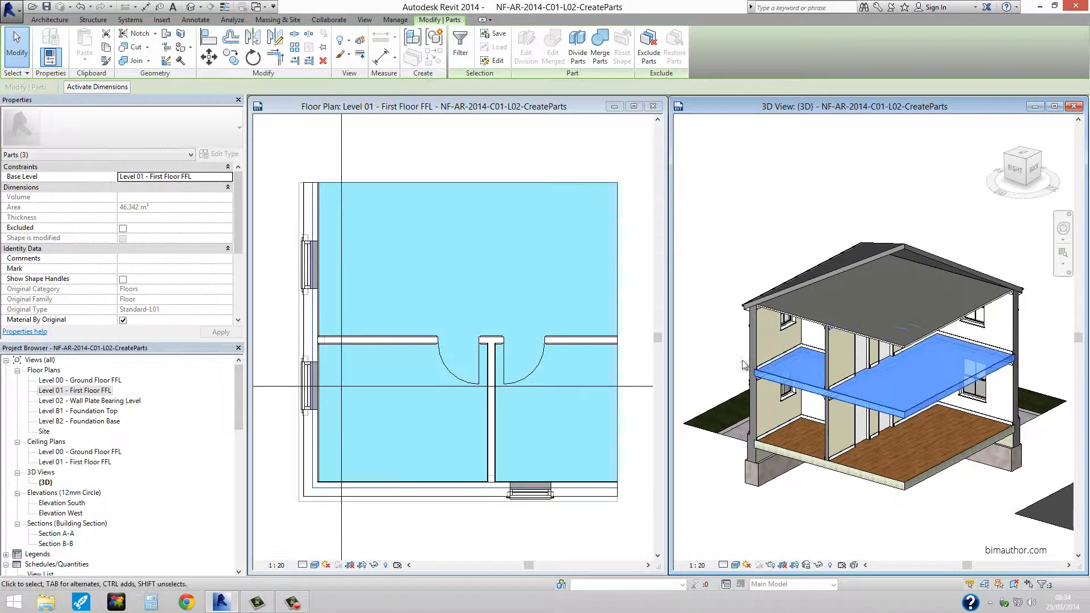
pyautogui.click(858, 501)
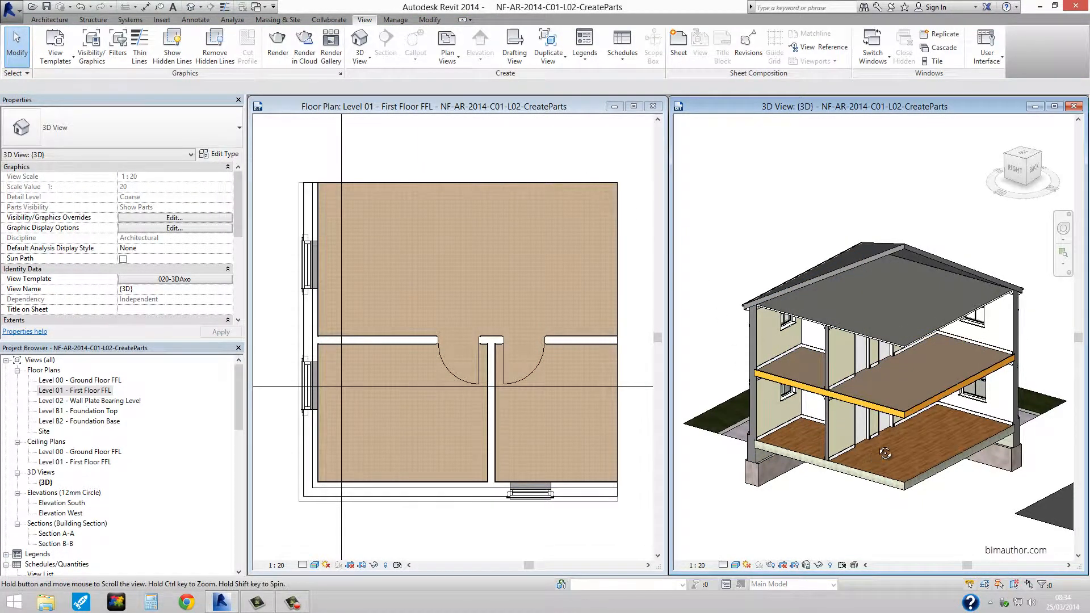
# Step: Inspect the first-floor slab's layer parts and set Parts Visibility to Show Original in the 020-3DAxo view template
pyautogui.scroll(5, 908, 431)
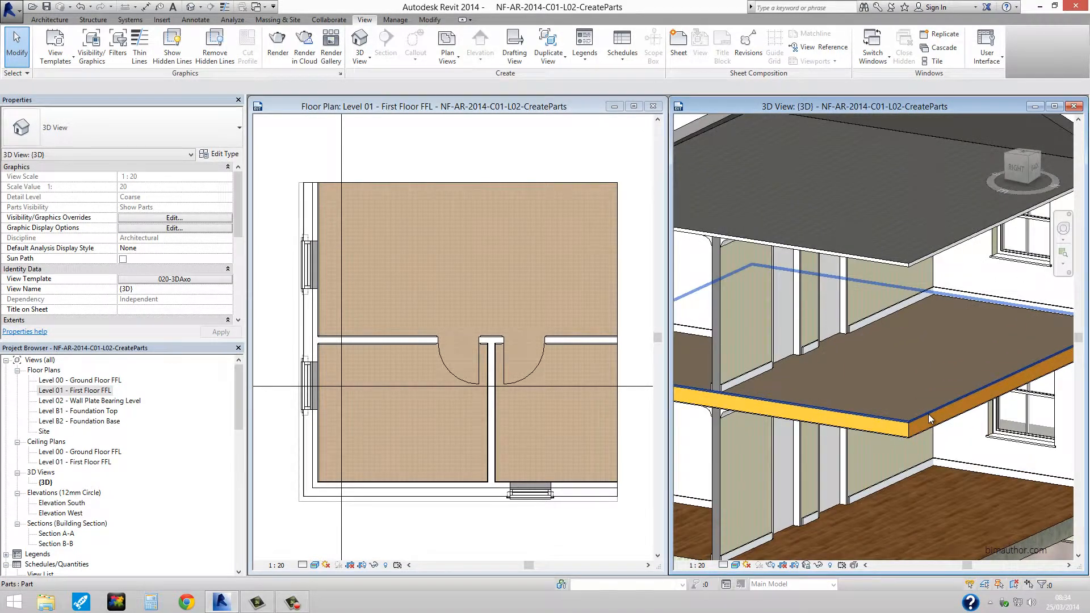
pyautogui.scroll(2, 927, 417)
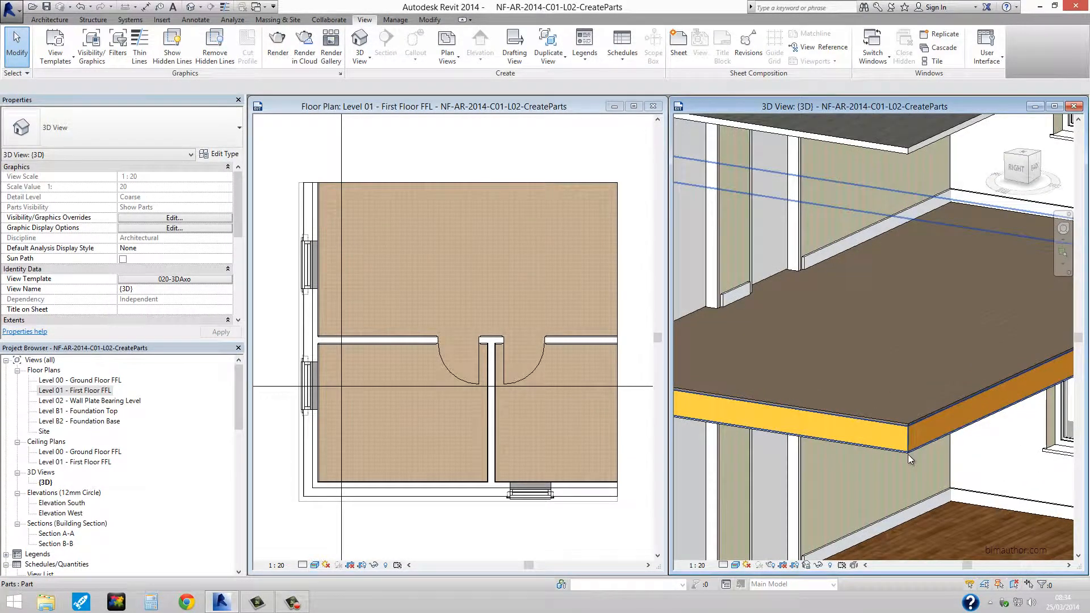
pyautogui.scroll(-2, 911, 446)
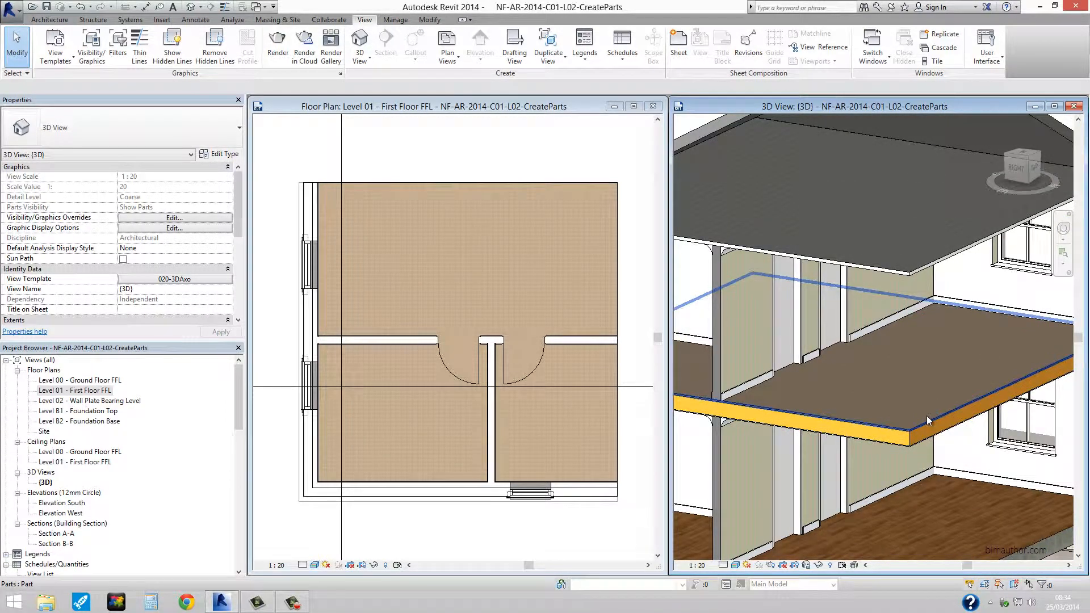
pyautogui.scroll(-1, 927, 416)
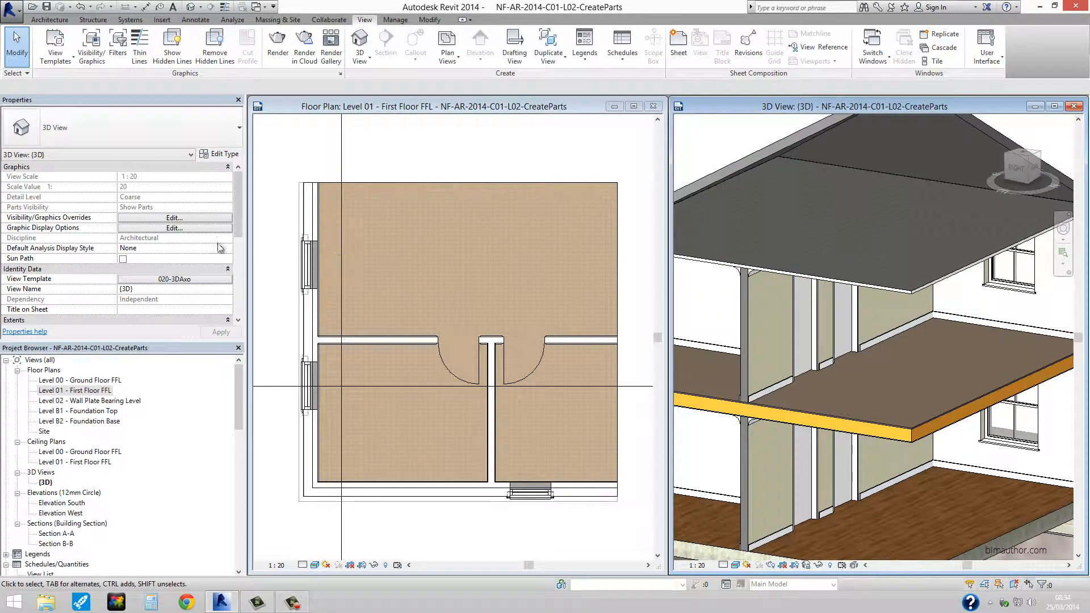
pyautogui.click(189, 278)
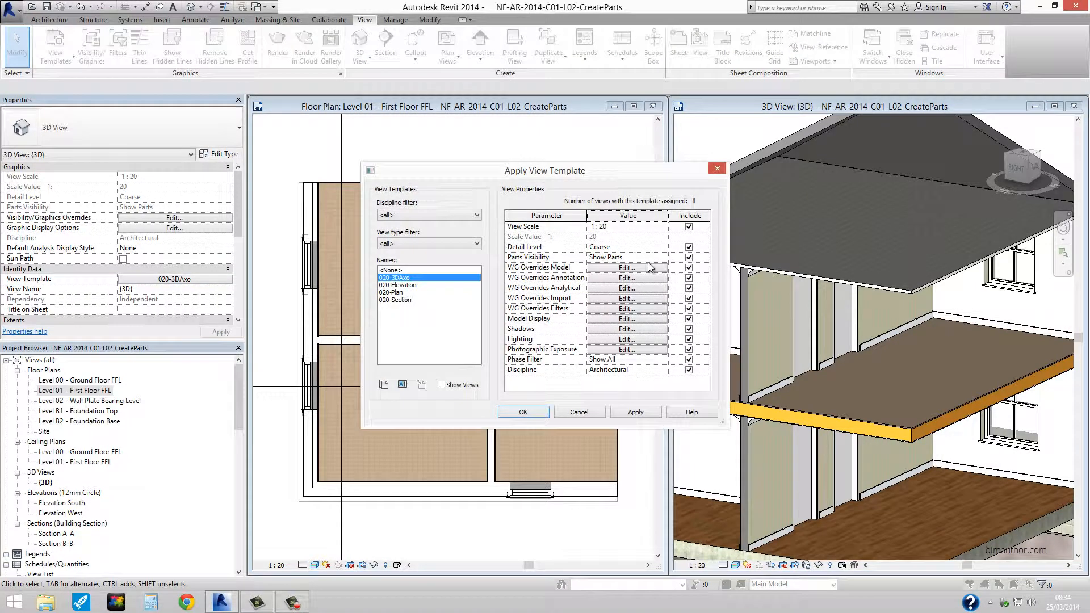
pyautogui.click(663, 257)
pyautogui.click(639, 269)
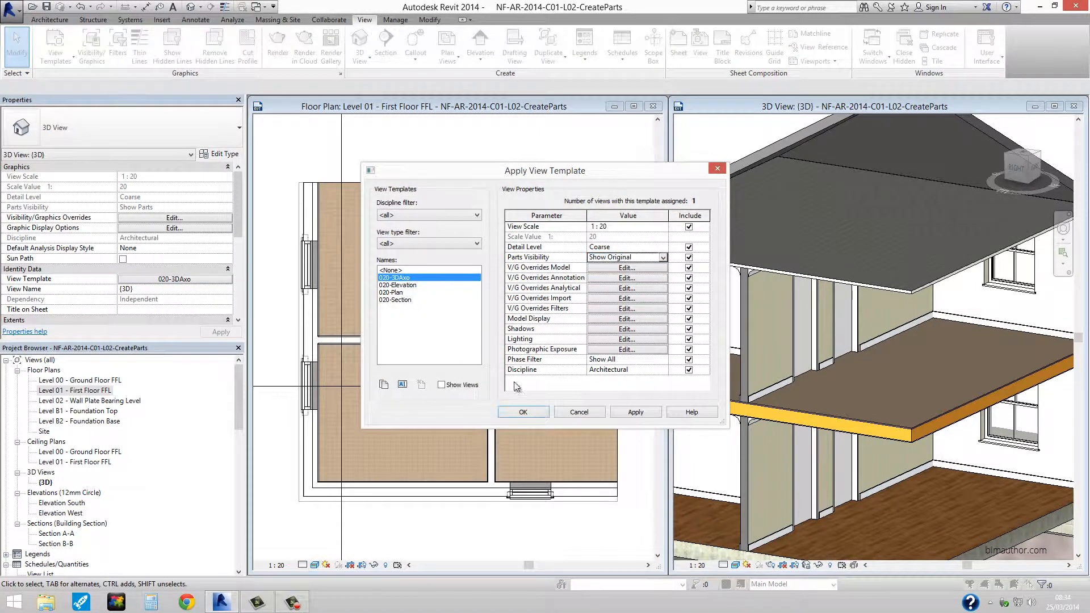
pyautogui.click(520, 412)
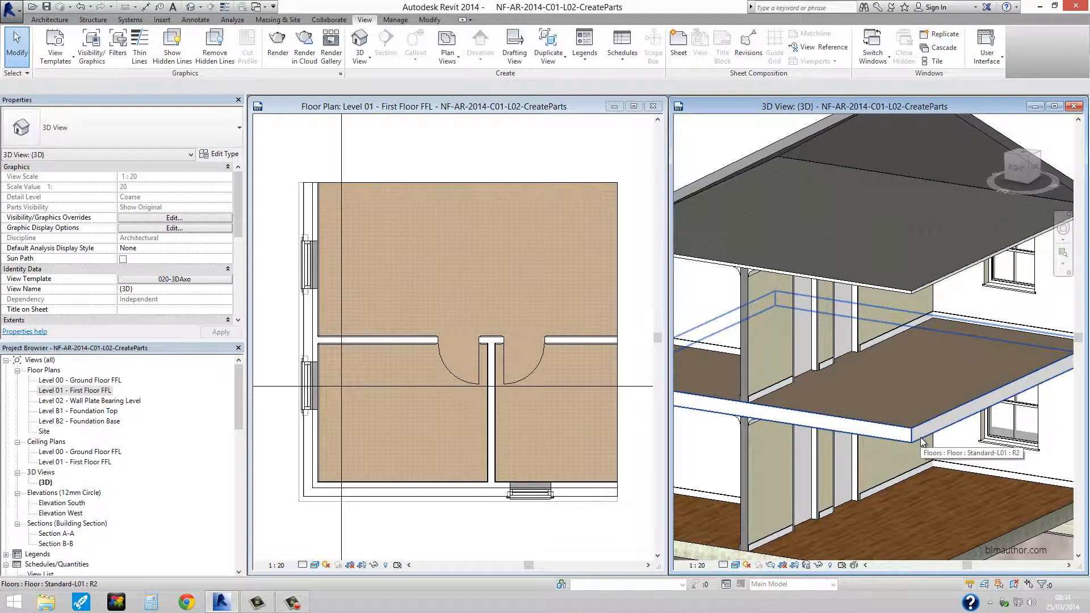
# Step: Switch Parts Visibility back to Show Parts in the 3D view's template
pyautogui.click(174, 279)
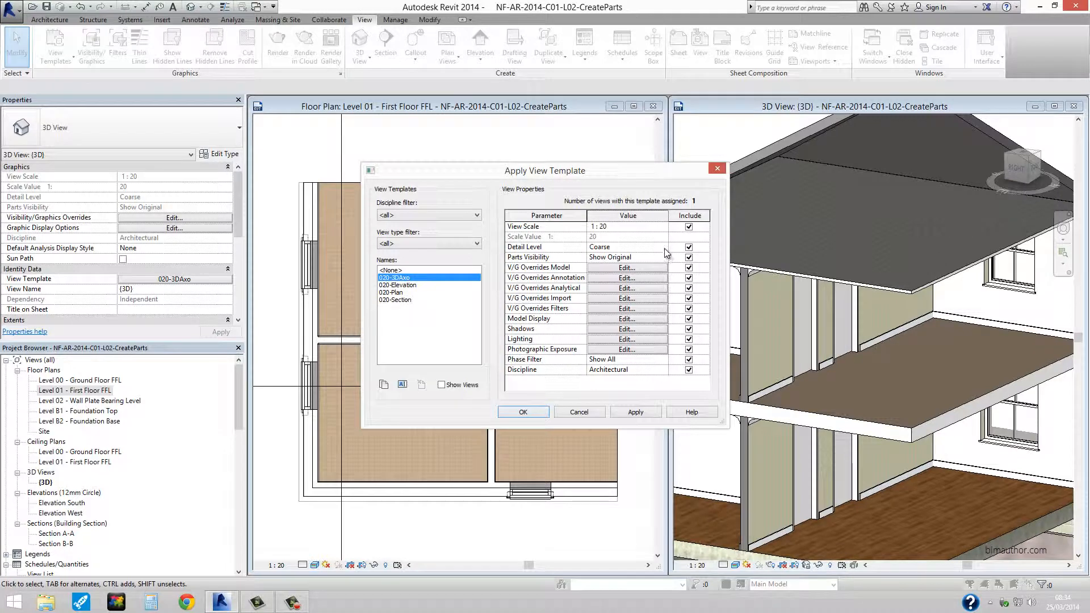
pyautogui.click(663, 258)
pyautogui.click(636, 268)
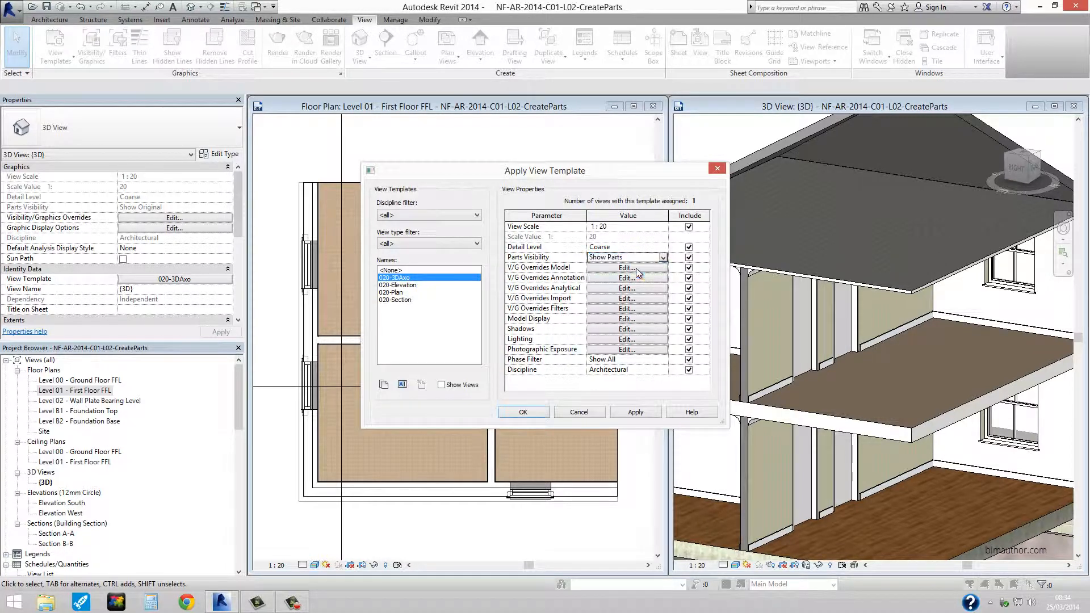
pyautogui.click(525, 412)
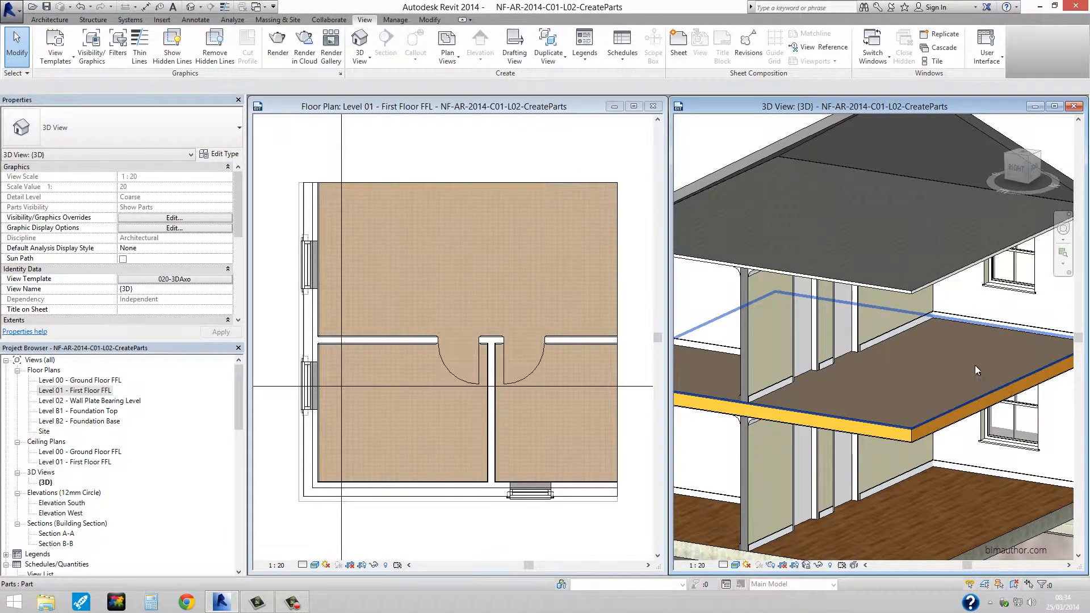
# Step: Start dividing the first-floor slab's top layer part in the Level 01 plan and open its division sketch
pyautogui.scroll(2, 983, 363)
pyautogui.scroll(-2, 982, 363)
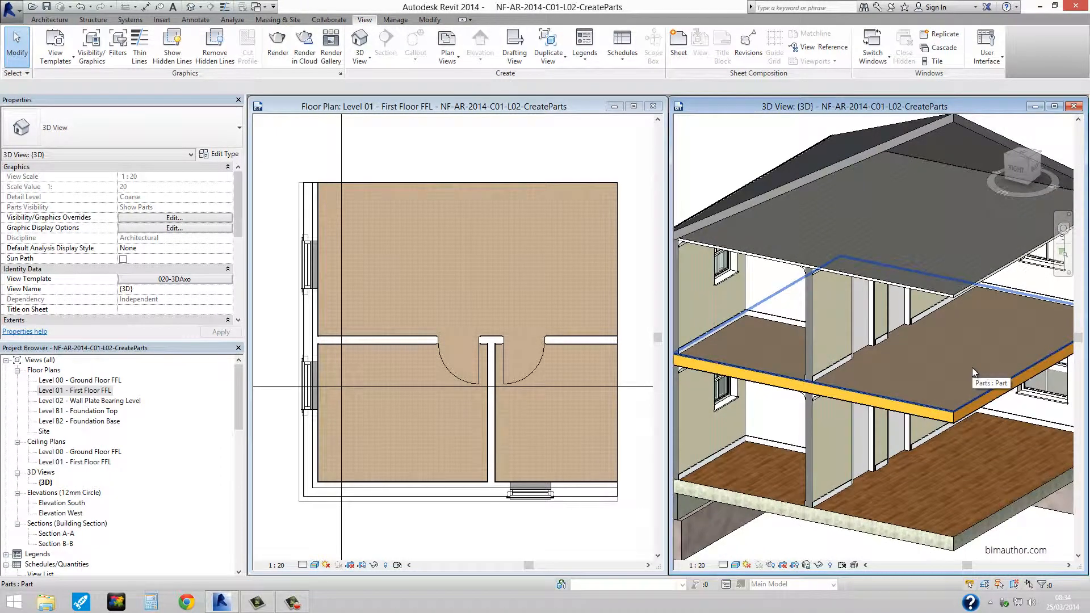
pyautogui.click(972, 367)
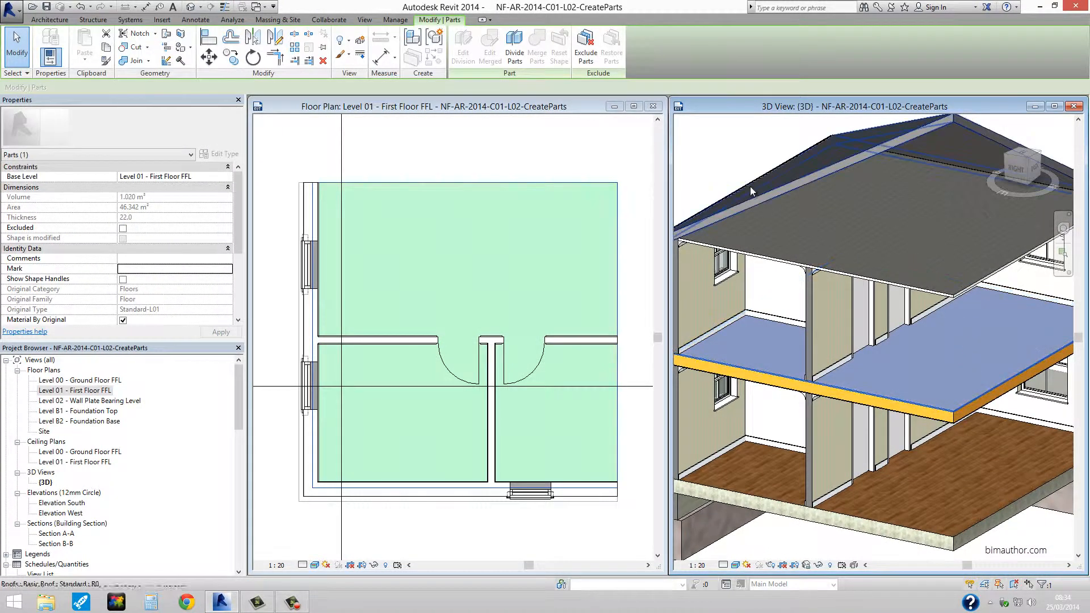
pyautogui.click(537, 106)
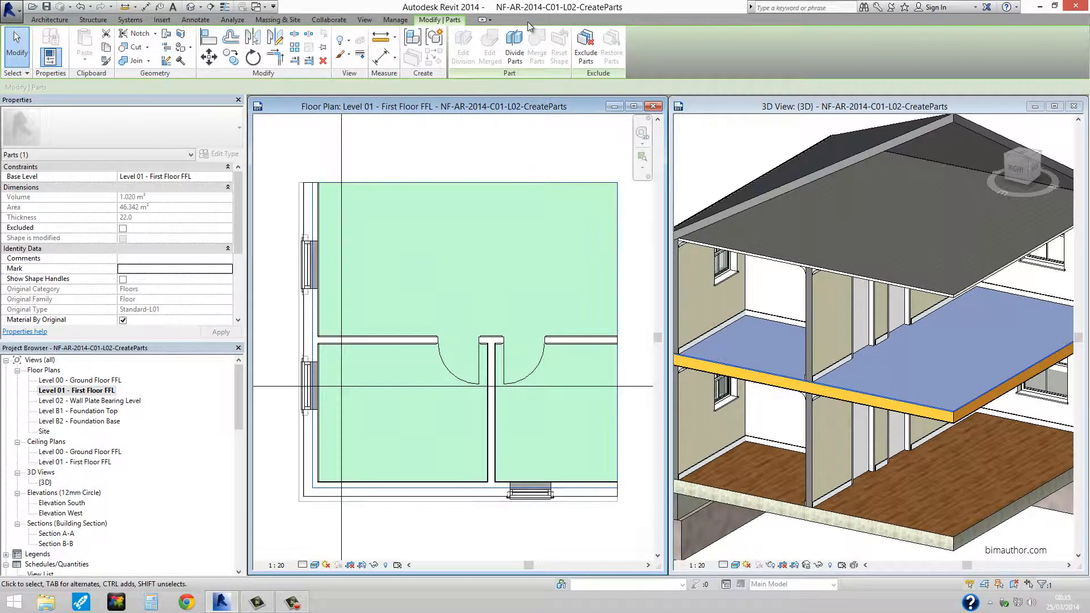
pyautogui.click(514, 44)
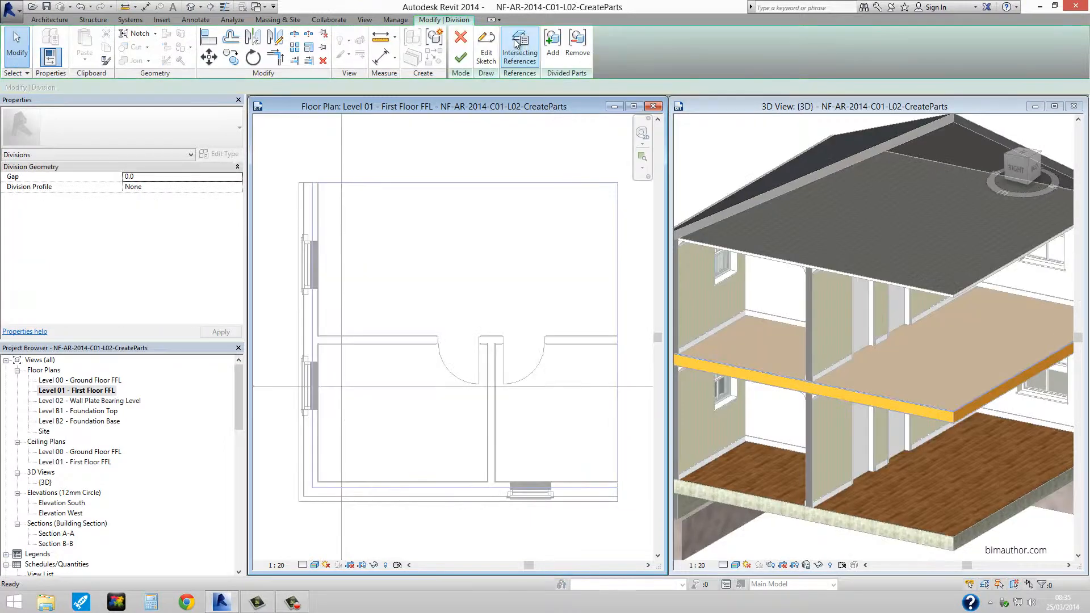
pyautogui.moveTo(559, 337); pyautogui.dragTo(538, 271, button='middle')
pyautogui.scroll(1, 537, 271)
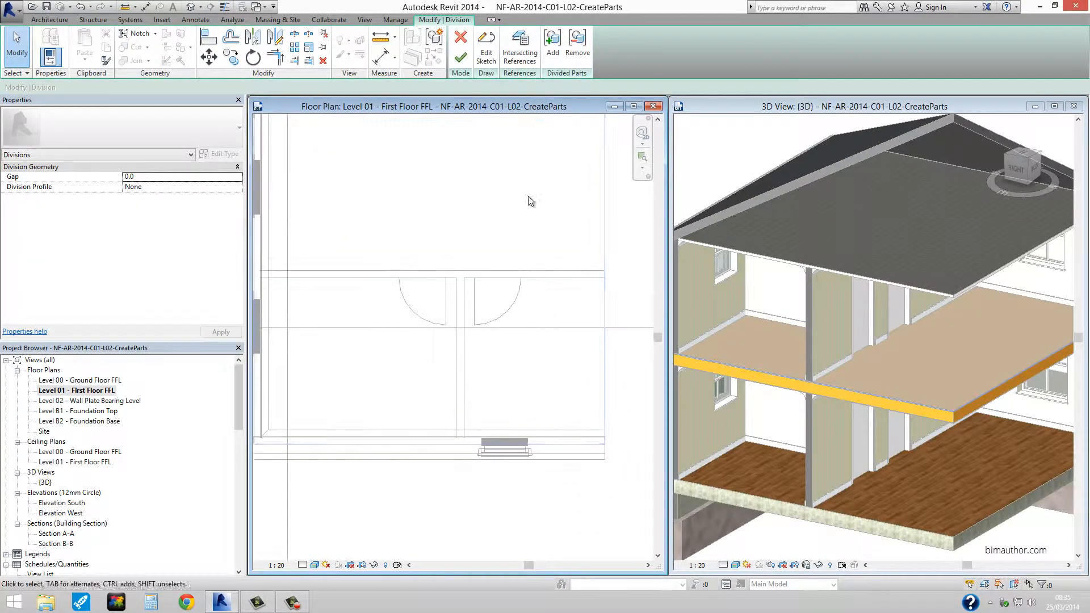
pyautogui.click(485, 50)
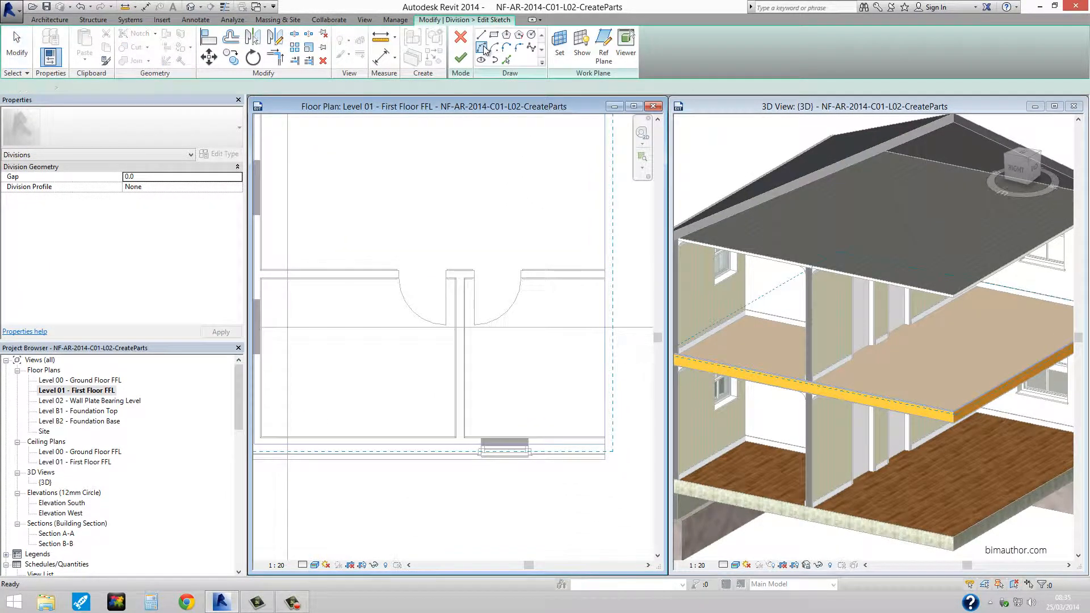
# Step: Sketch a rectangle around the lower-right room from wall corner to outer slab edge, and finish the division
pyautogui.click(494, 37)
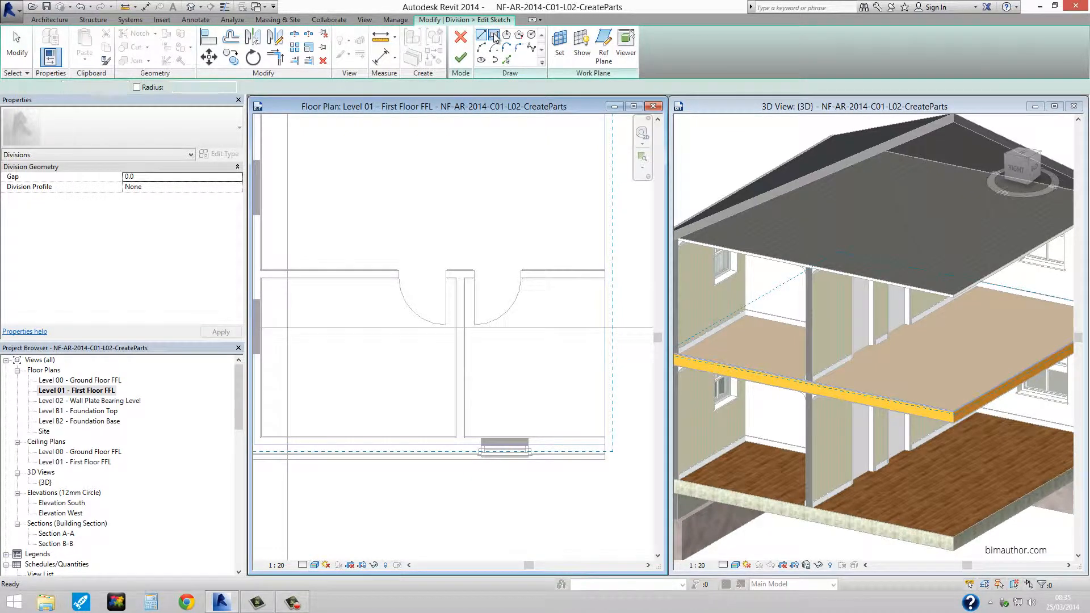
pyautogui.scroll(5, 471, 434)
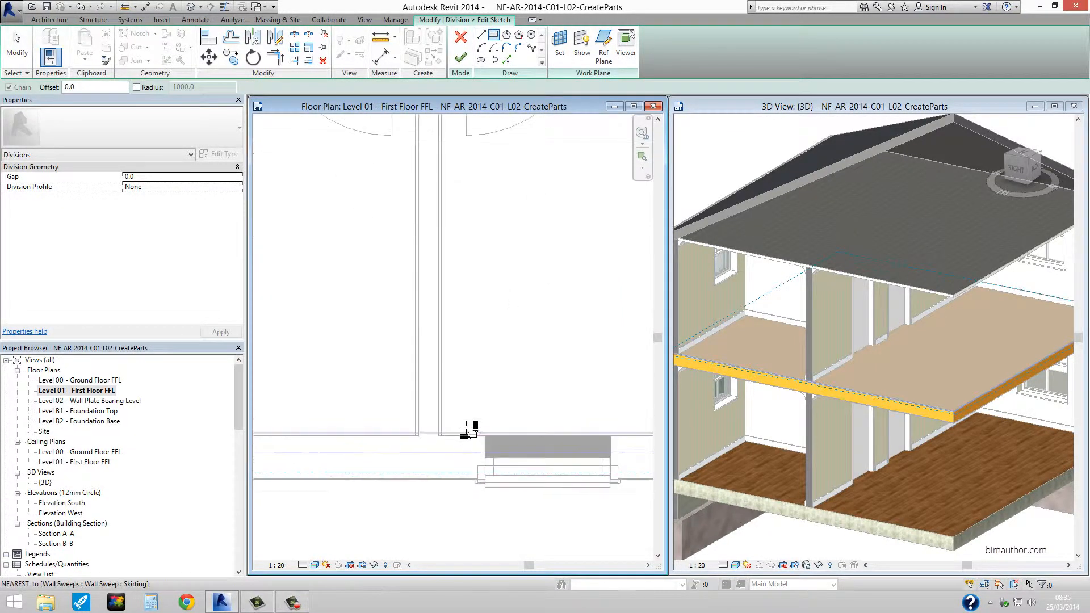
pyautogui.click(439, 435)
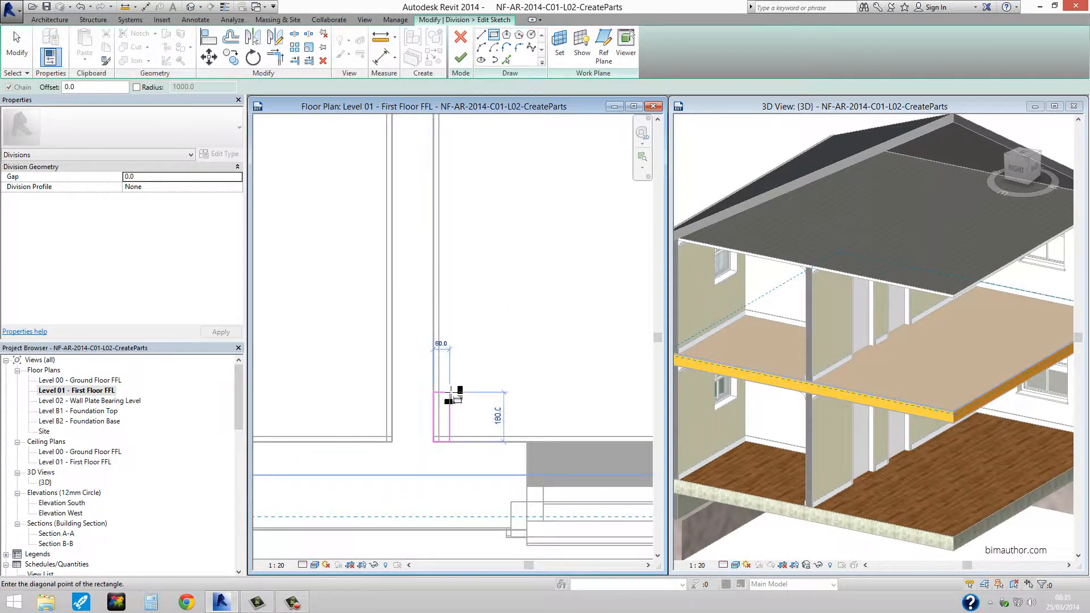
pyautogui.scroll(-4, 450, 388)
pyautogui.scroll(-2, 574, 284)
pyautogui.scroll(6, 619, 233)
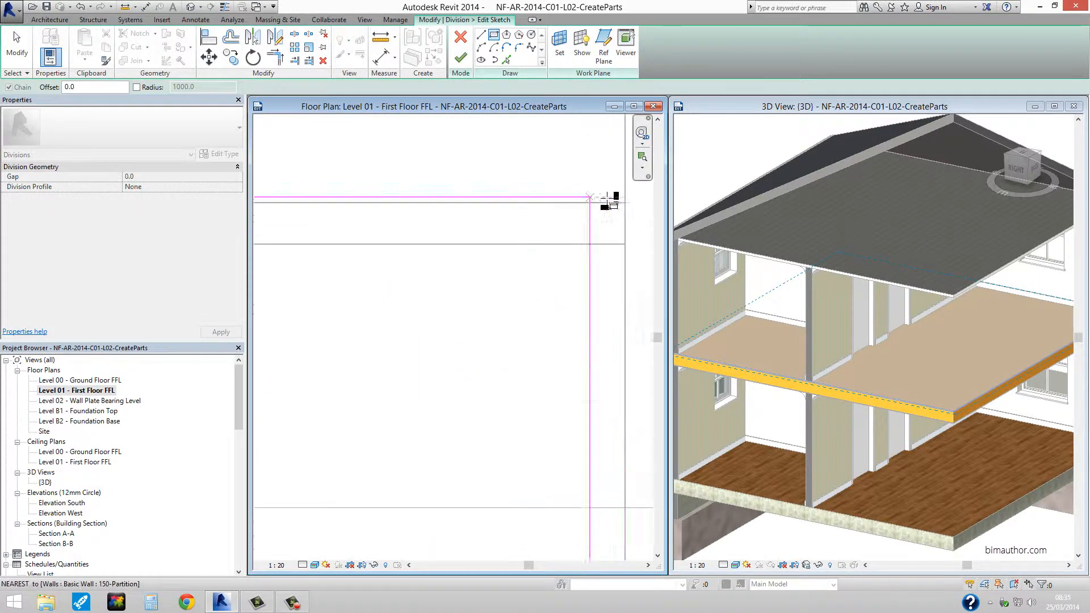
pyautogui.click(613, 250)
pyautogui.scroll(-5, 596, 298)
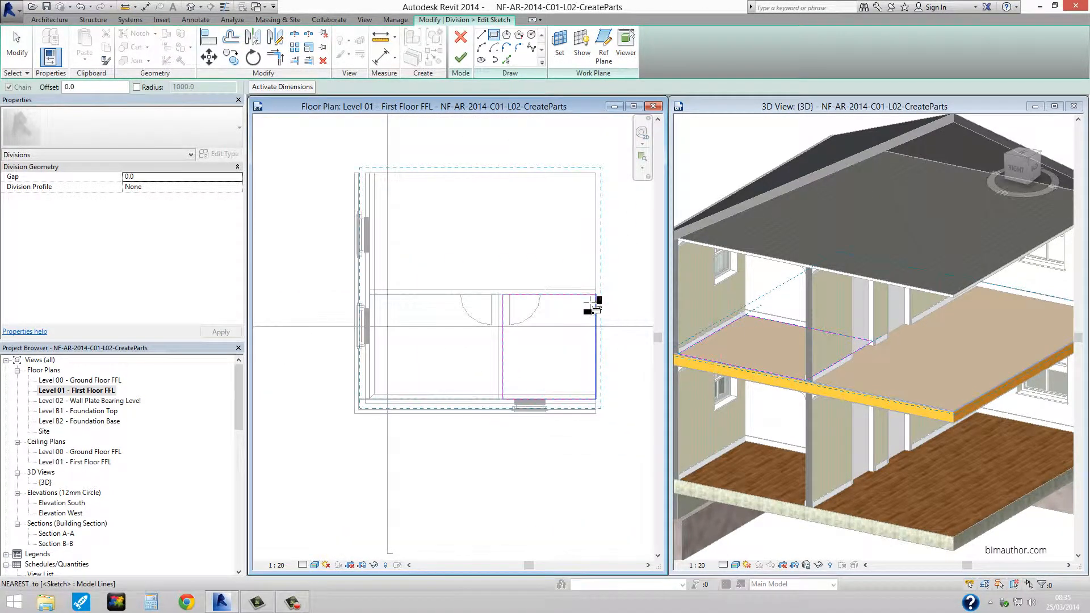
pyautogui.press('Escape')
pyautogui.scroll(2, 567, 316)
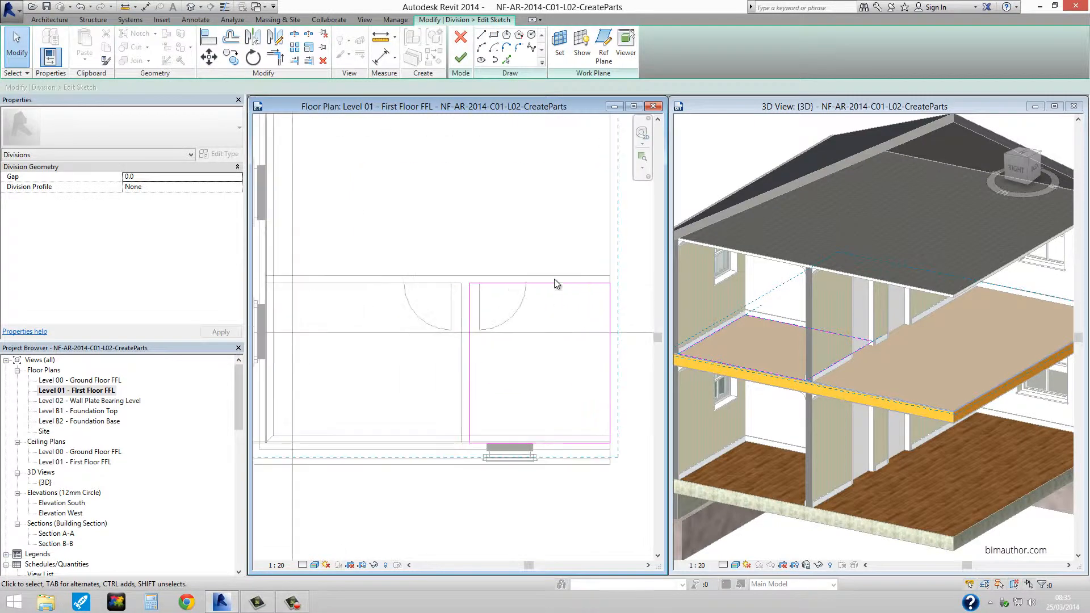
pyautogui.click(460, 59)
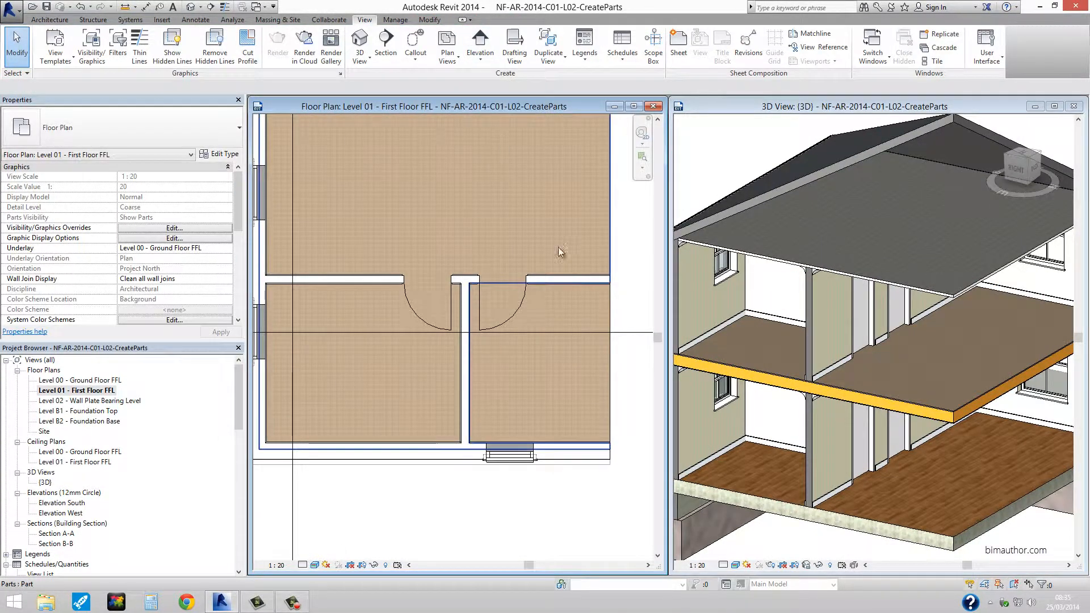
# Step: Turn off Material By Original for the lower-right room's floor part and assign it the Wood - Floor material
pyautogui.click(597, 301)
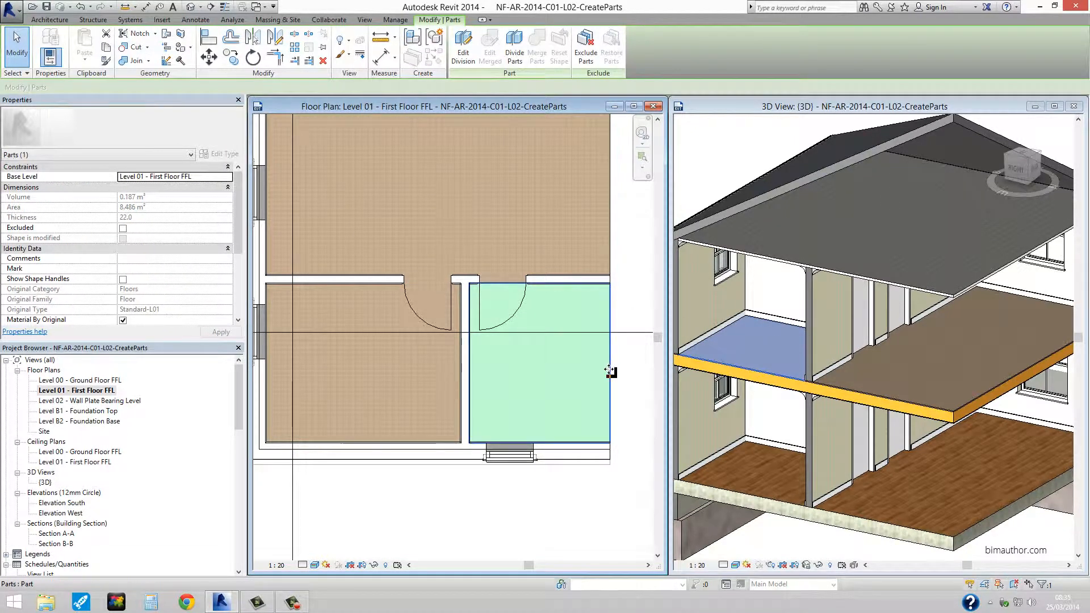
pyautogui.moveTo(634, 385); pyautogui.dragTo(620, 387, button='middle')
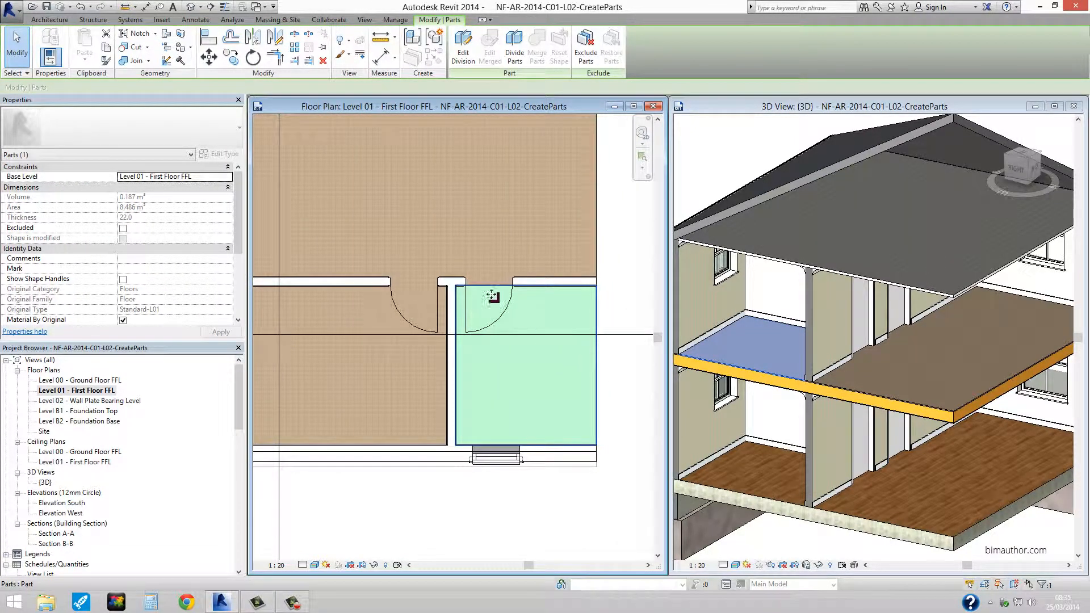
pyautogui.moveTo(239, 197); pyautogui.dragTo(237, 245)
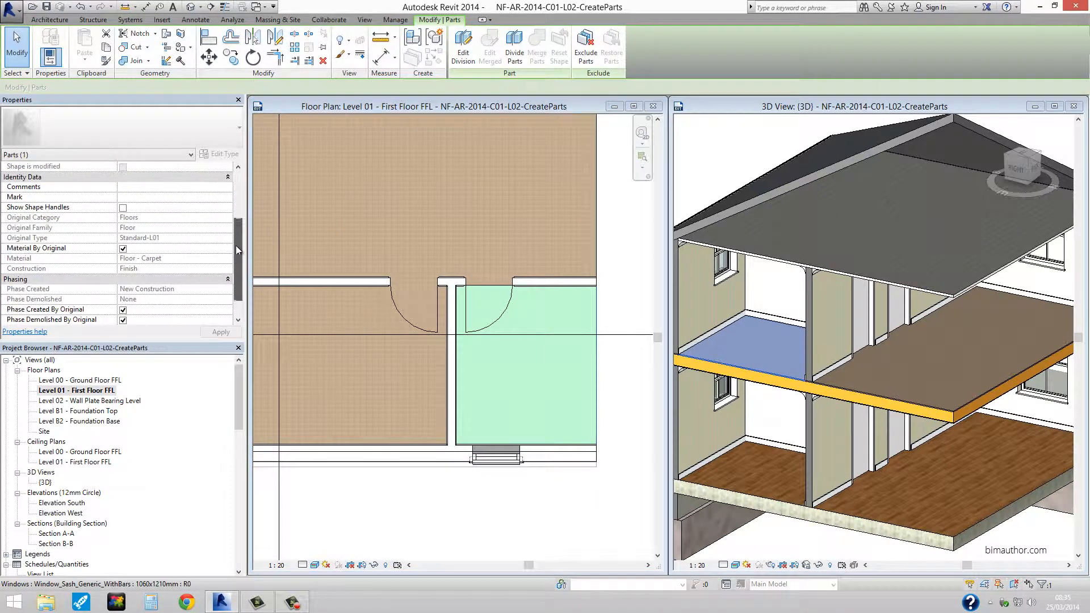
pyautogui.click(123, 250)
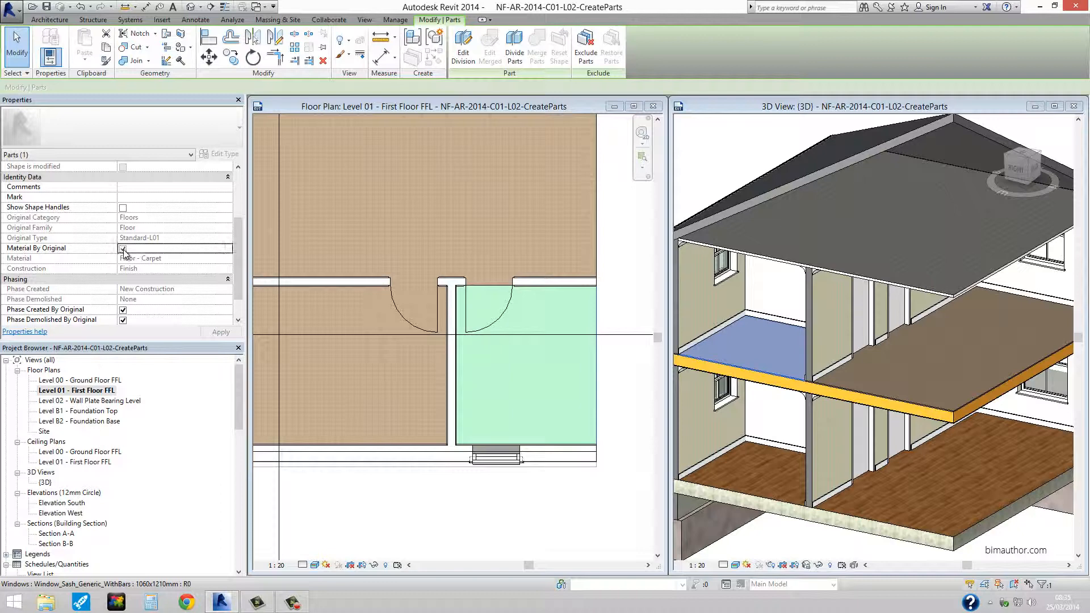
pyautogui.click(229, 259)
pyautogui.click(227, 258)
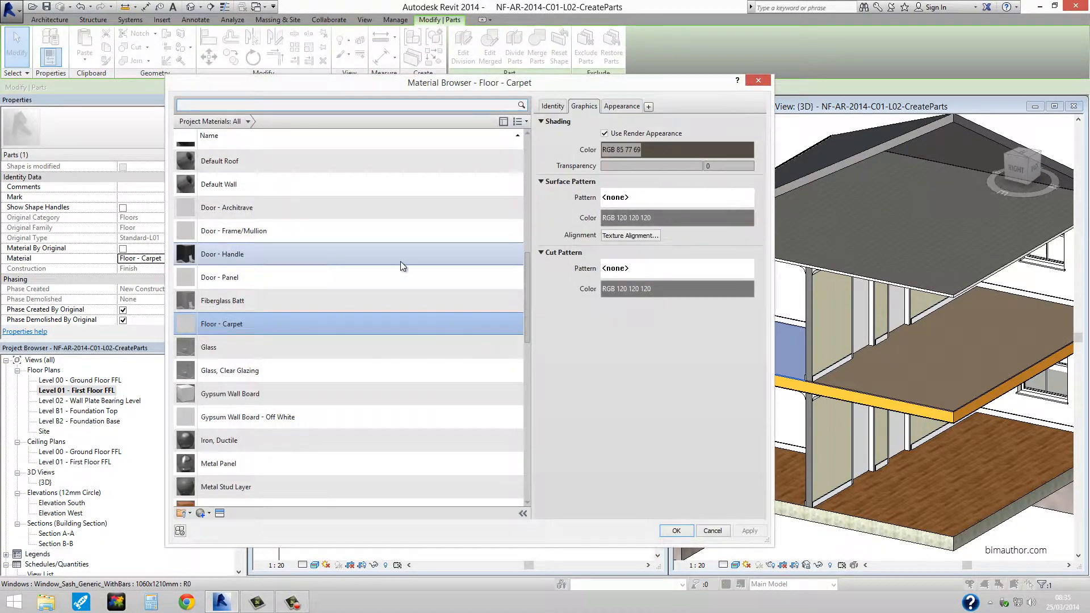
pyautogui.moveTo(528, 286); pyautogui.dragTo(543, 478)
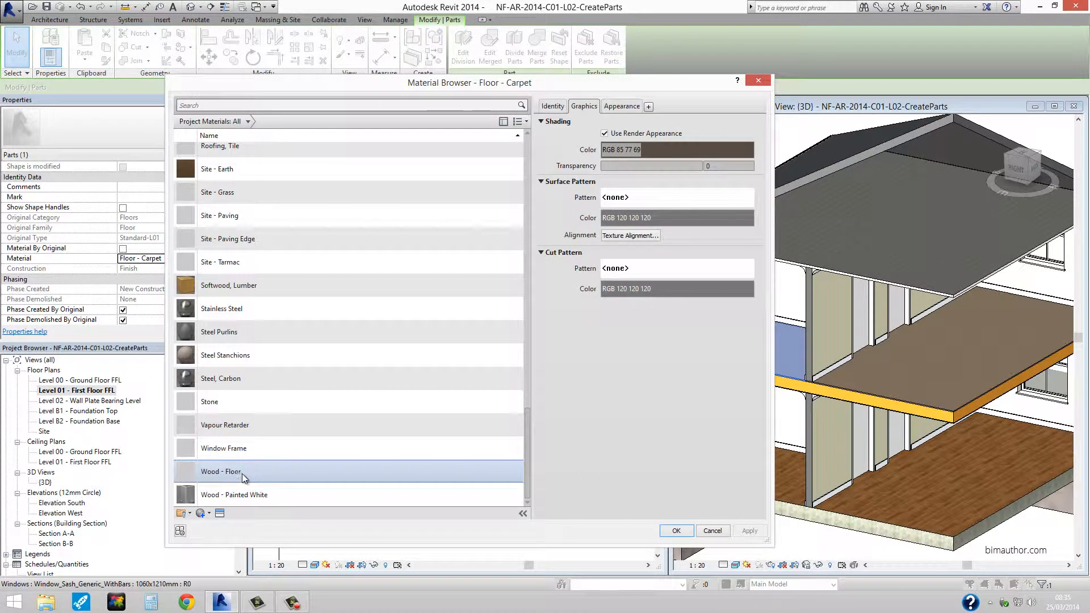
pyautogui.click(268, 474)
pyautogui.click(672, 531)
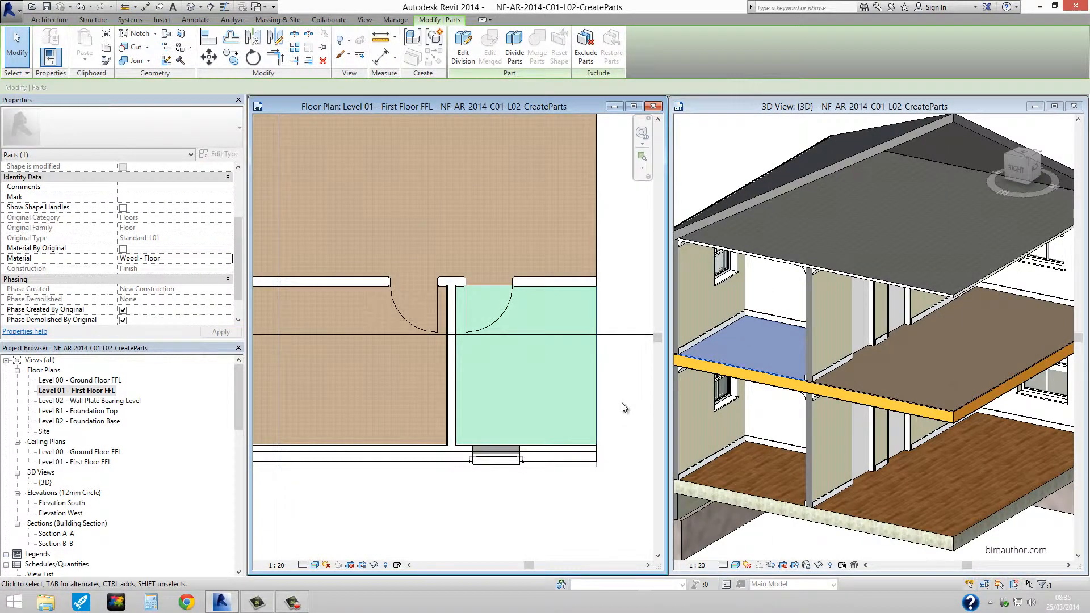
pyautogui.click(622, 403)
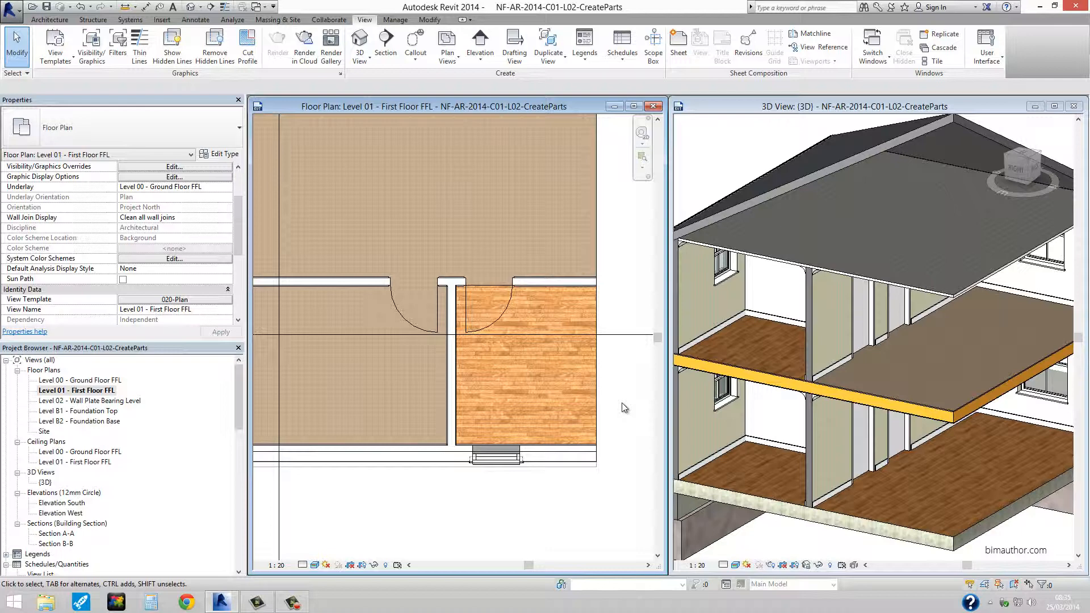
# Step: Show shape handles on the wood floor part, pull its right edge inward about 556 mm and its upper edge down
pyautogui.click(598, 377)
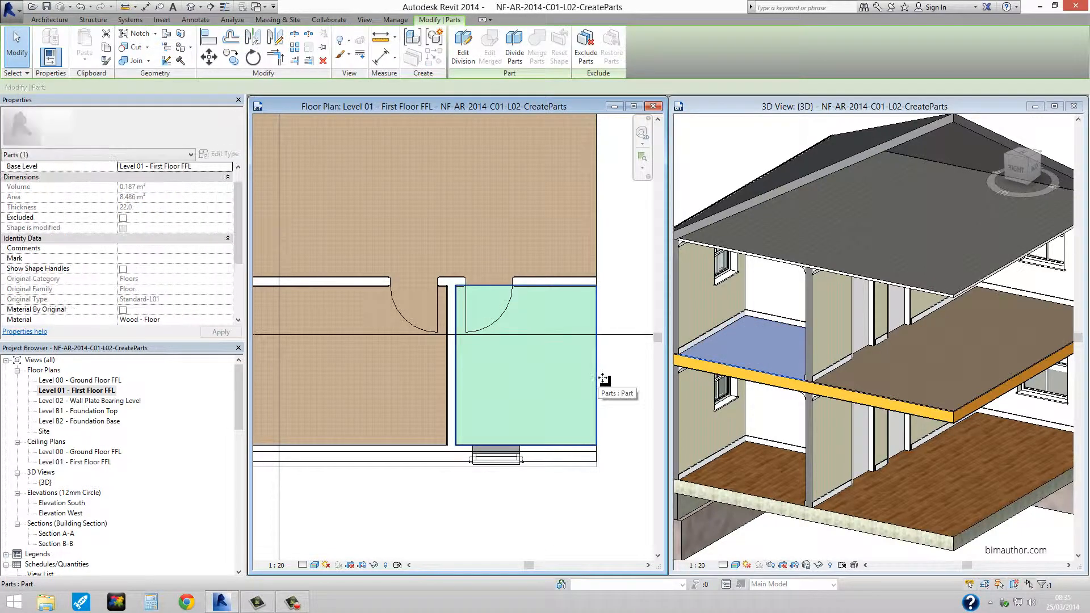
pyautogui.click(122, 269)
pyautogui.moveTo(600, 365); pyautogui.dragTo(571, 366)
pyautogui.moveTo(513, 284); pyautogui.dragTo(513, 311)
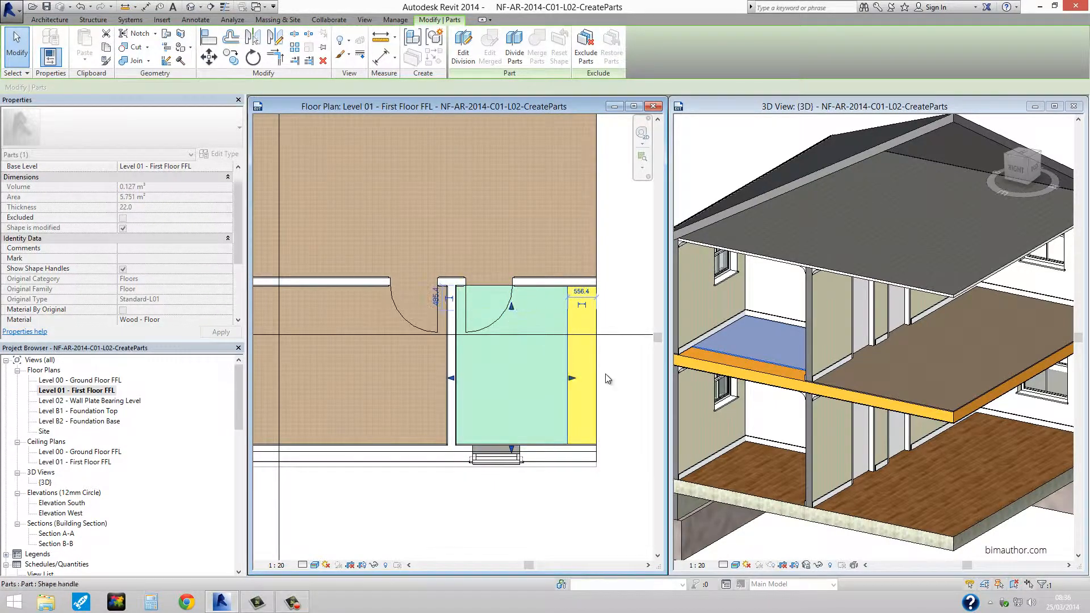
pyautogui.click(605, 374)
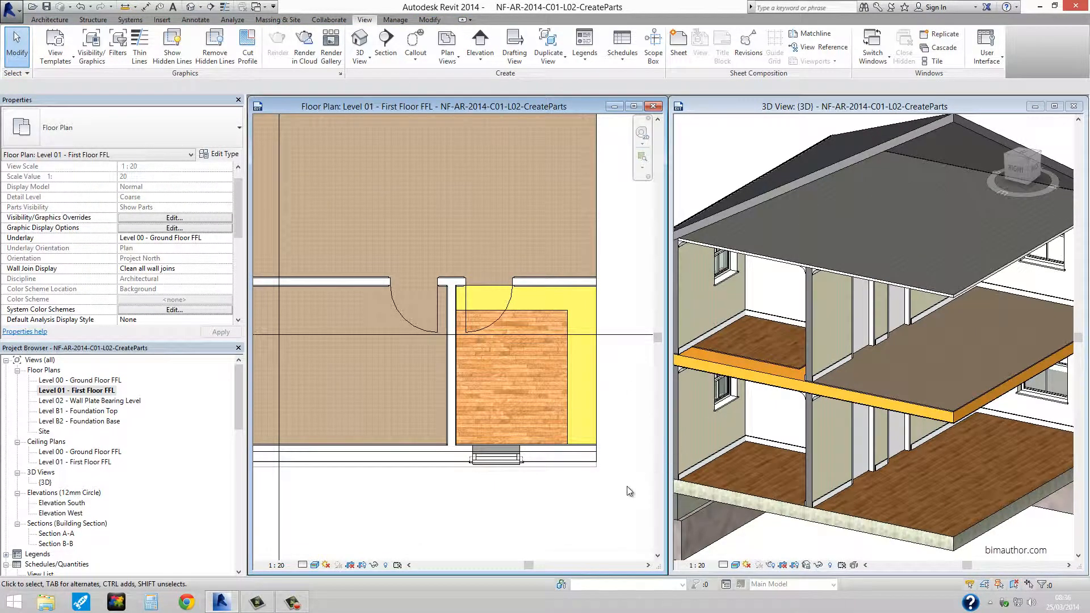
# Step: Reset the shape of the wood floor part to its full room outline and clear the selection
pyautogui.scroll(-3, 611, 455)
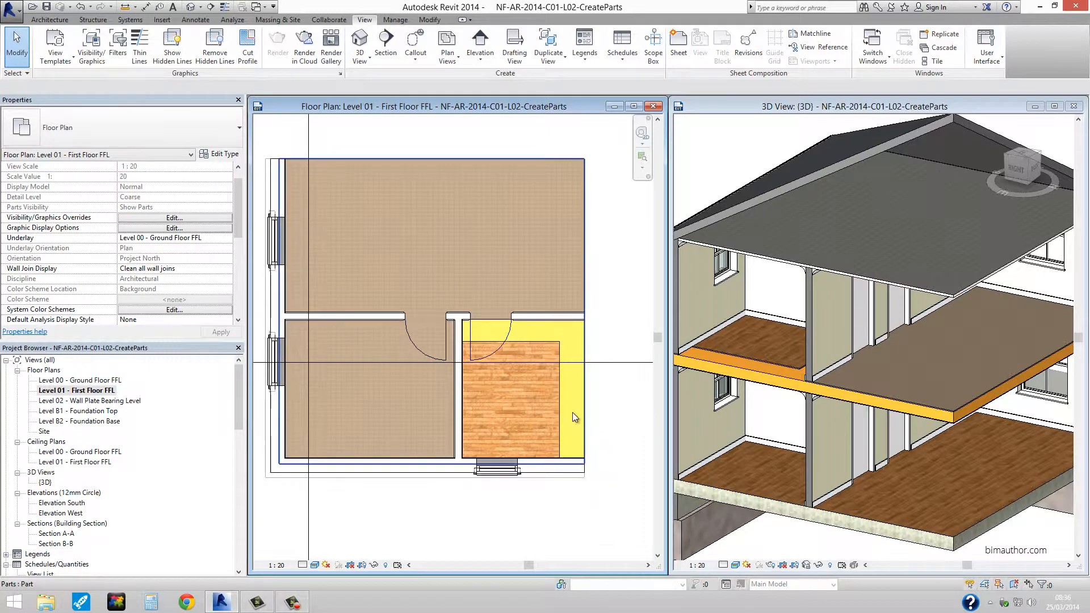
pyautogui.click(559, 412)
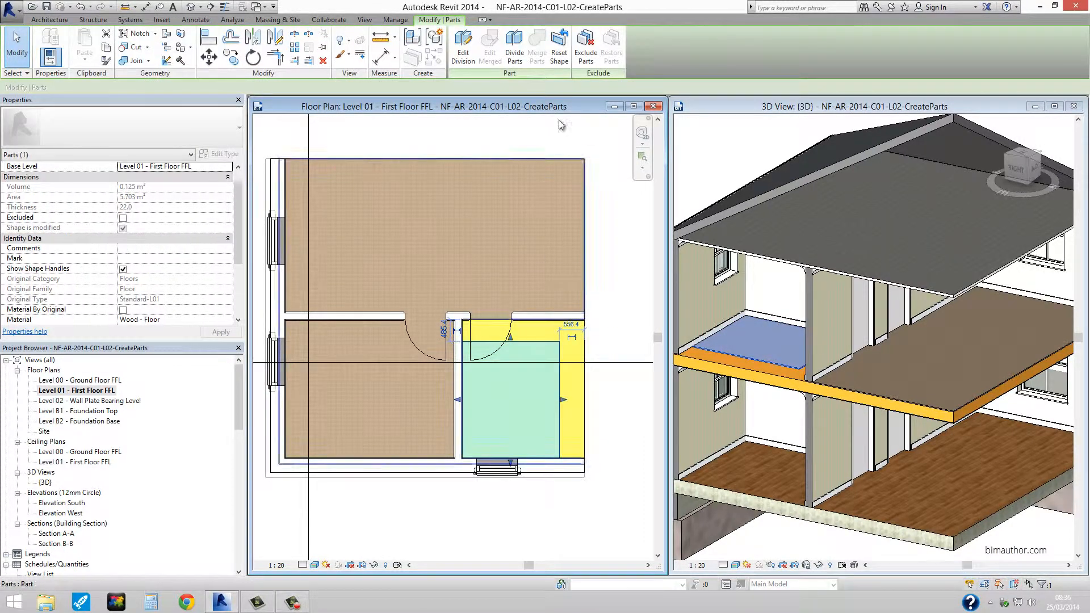
pyautogui.click(566, 50)
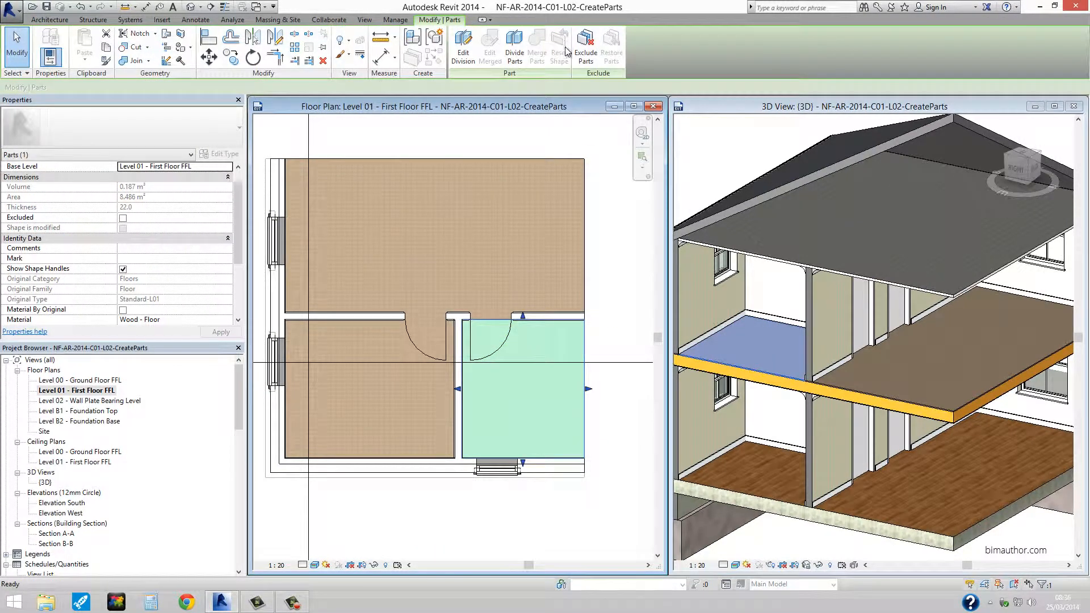
pyautogui.click(608, 216)
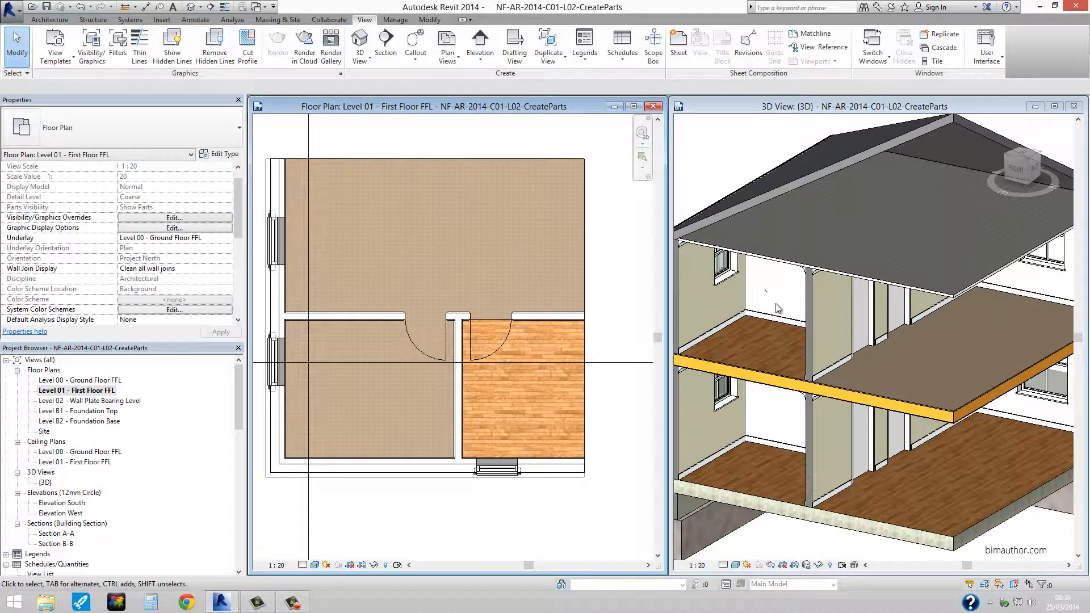
# Step: Delete the carpet, wood floor and underside parts of the first-floor slab in the 3D view, including the dependent elements
pyautogui.click(813, 379)
pyautogui.keyDown('shift'); pyautogui.moveTo(816, 377); pyautogui.dragTo(871, 354, button='middle'); pyautogui.keyUp('shift')
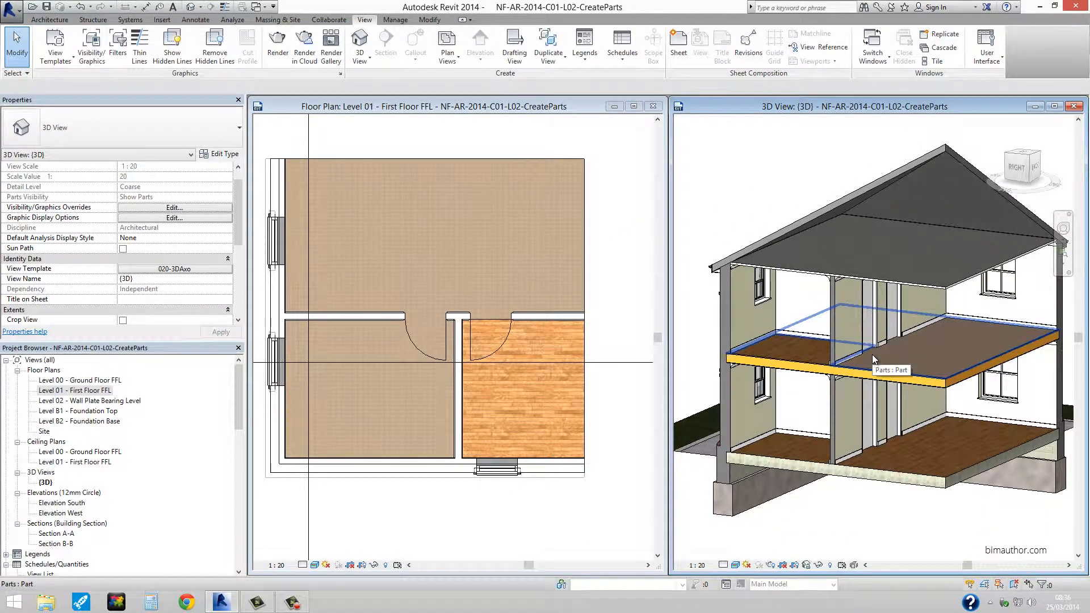
pyautogui.click(901, 367)
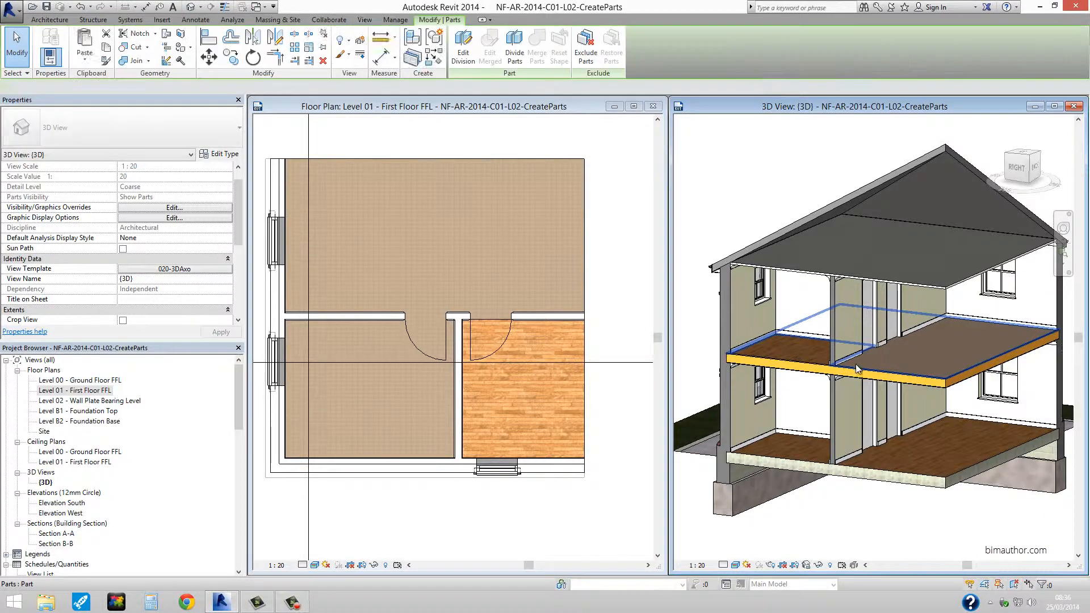
pyautogui.keyDown('ctrl'); pyautogui.click(811, 357); pyautogui.keyUp('ctrl')
pyautogui.scroll(3, 936, 387)
pyautogui.scroll(2, 935, 386)
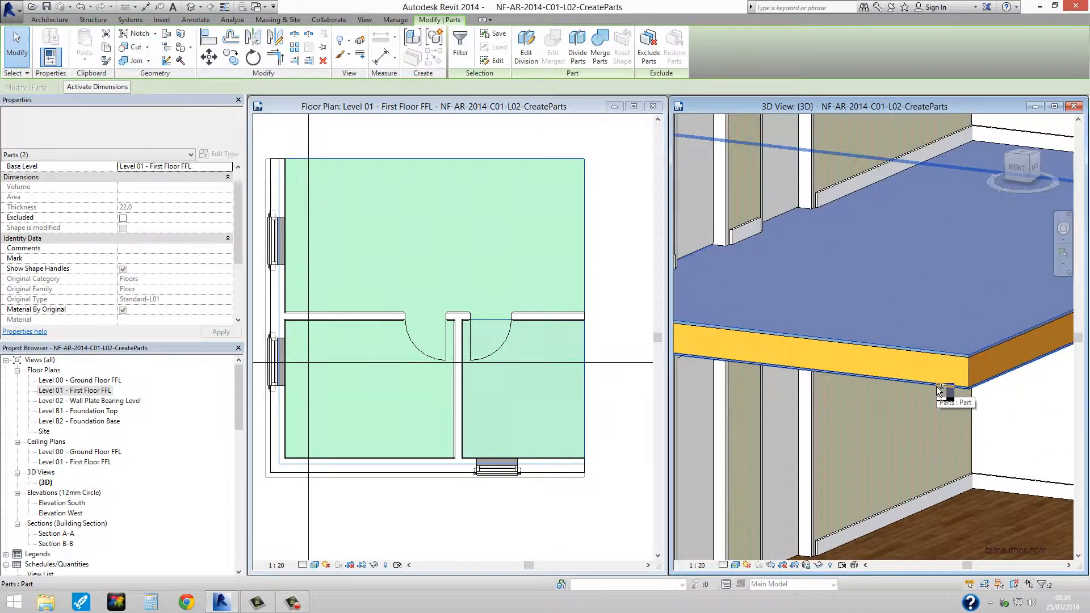
pyautogui.keyDown('ctrl'); pyautogui.click(945, 389); pyautogui.keyUp('ctrl')
pyautogui.scroll(-4, 940, 381)
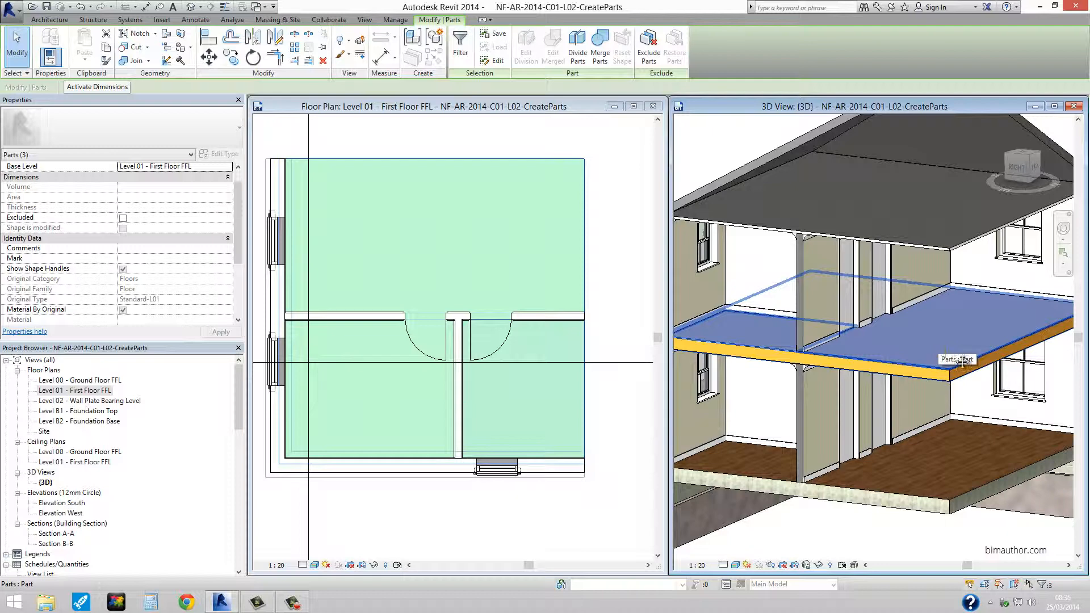
pyautogui.keyDown('shift'); pyautogui.moveTo(959, 361); pyautogui.dragTo(968, 354, button='middle'); pyautogui.keyUp('shift')
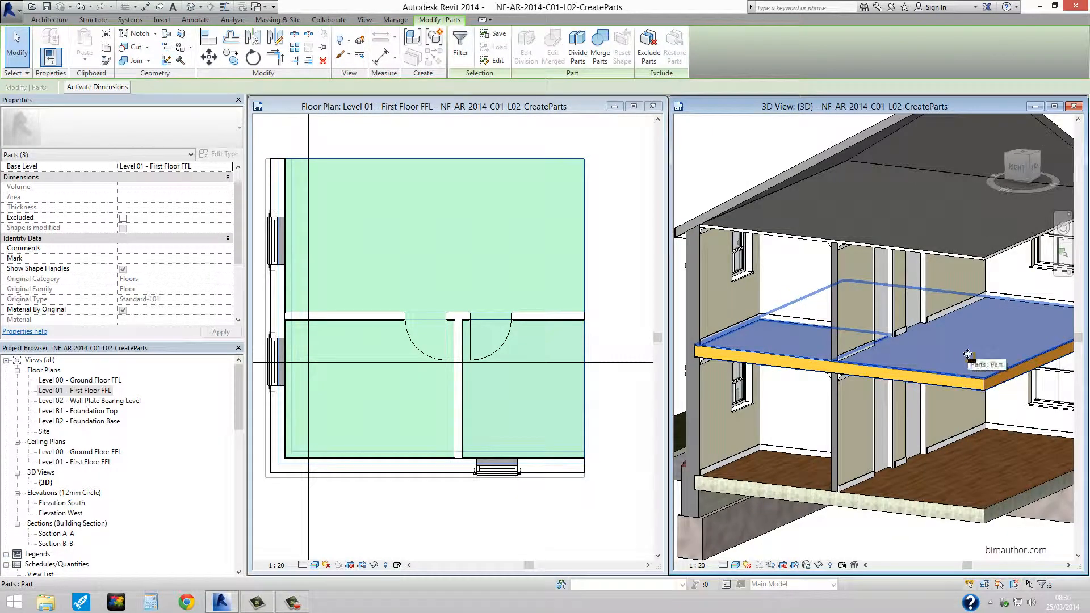
pyautogui.press('Delete')
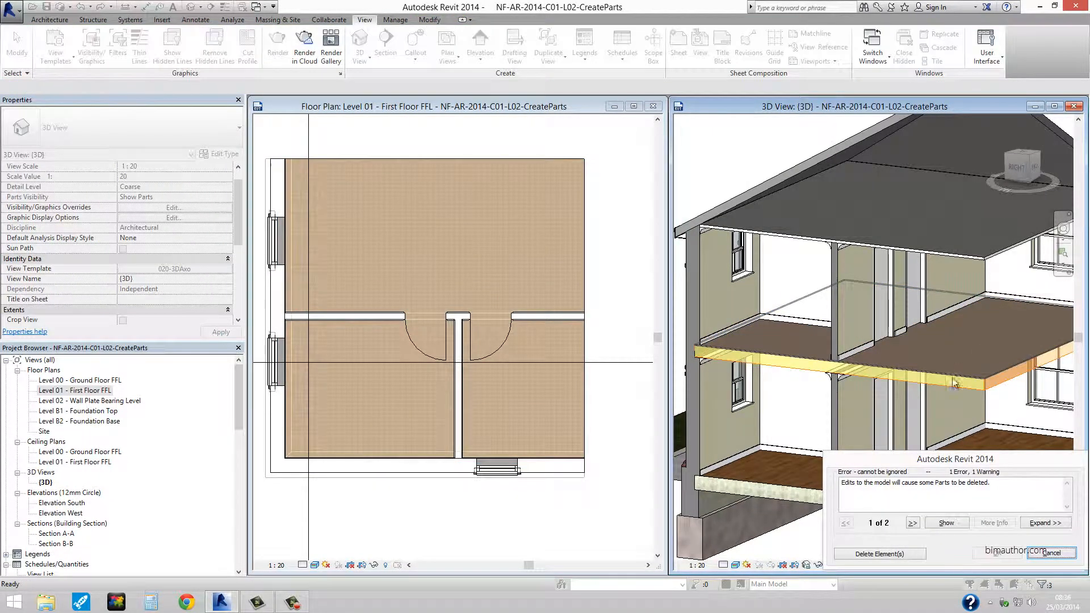
pyautogui.click(877, 555)
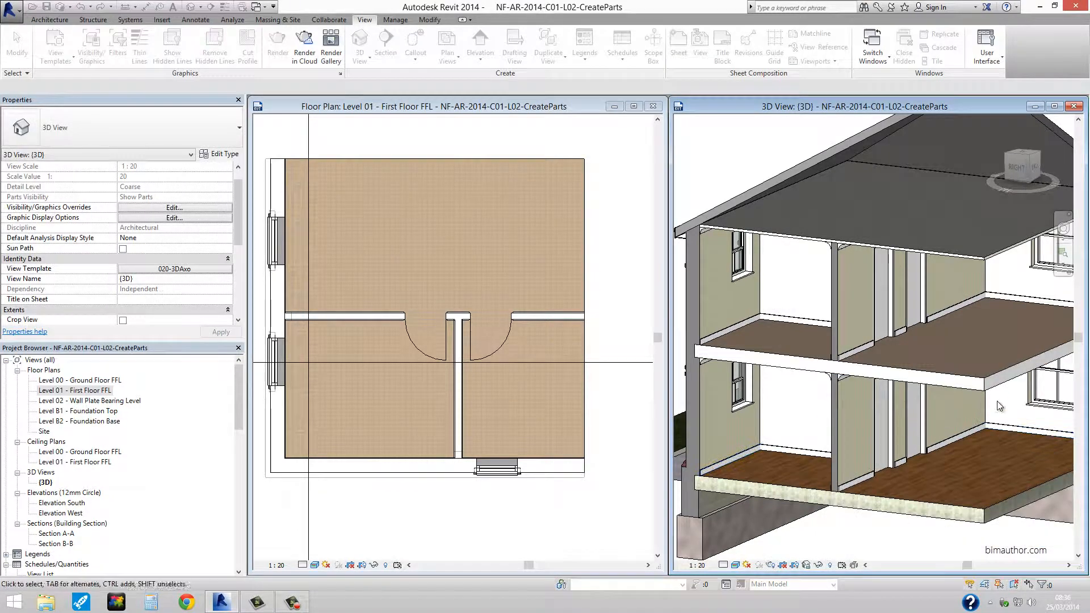
# Step: Select the first-floor slab in the 3D view to check it is one whole floor, and clear the selection
pyautogui.click(988, 379)
pyautogui.keyDown('shift'); pyautogui.moveTo(992, 342); pyautogui.dragTo(973, 389, button='middle'); pyautogui.keyUp('shift')
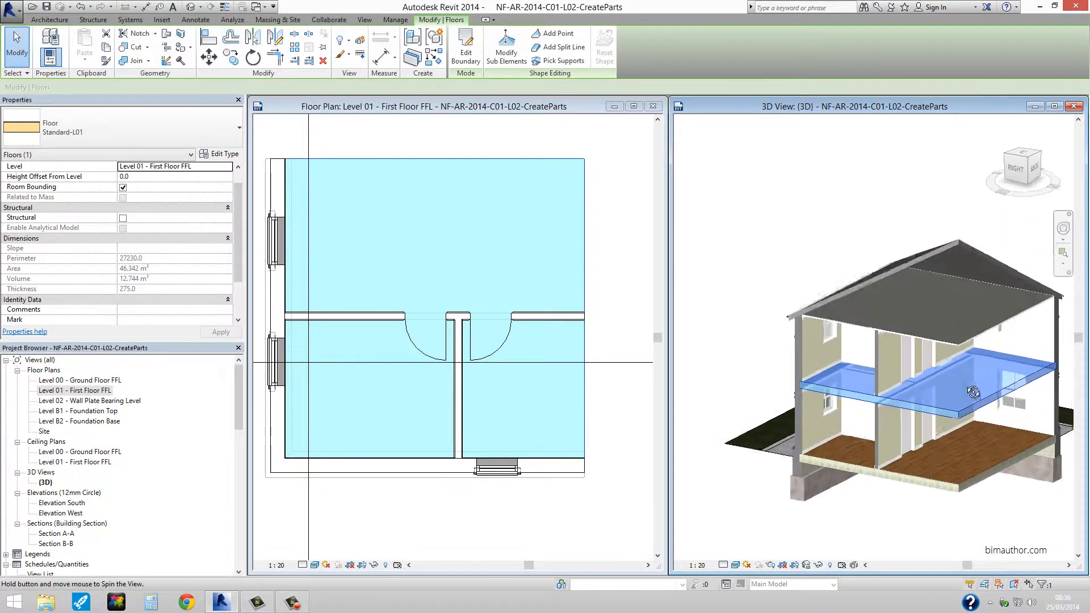
pyautogui.click(710, 228)
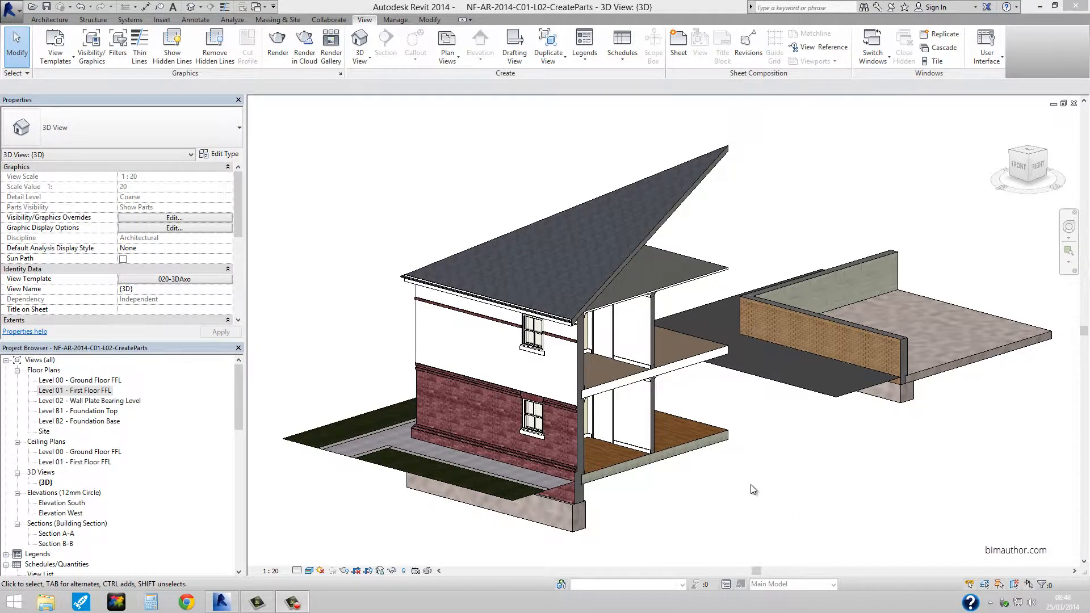
# Step: Check whether parts can be created from the roof's gutter and fascia, and clear the selection
pyautogui.keyDown('shift'); pyautogui.moveTo(763, 475); pyautogui.dragTo(763, 469, button='middle'); pyautogui.keyUp('shift')
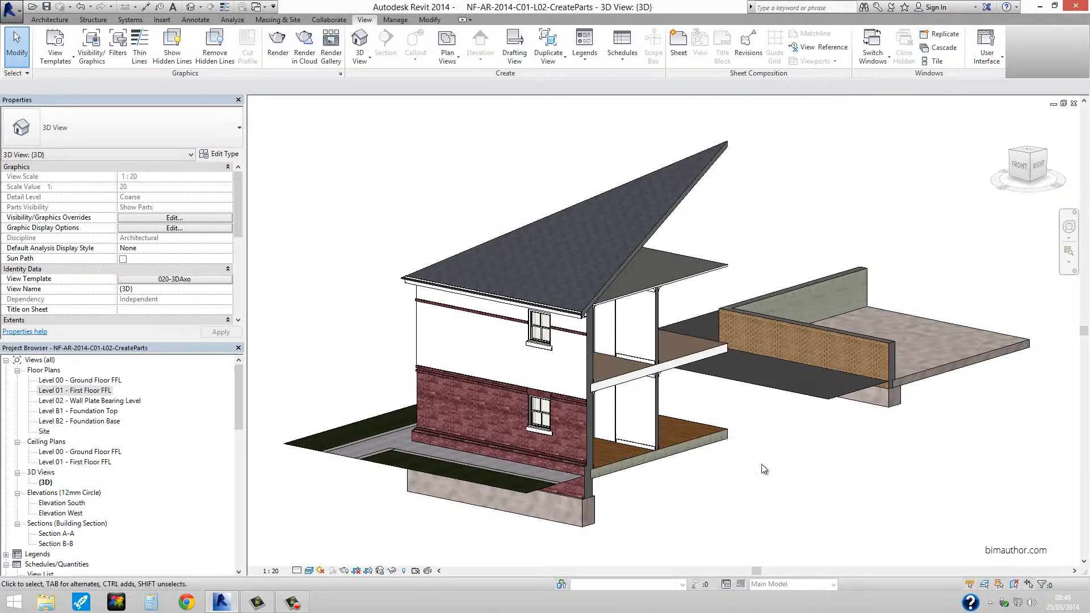
pyautogui.scroll(5, 589, 275)
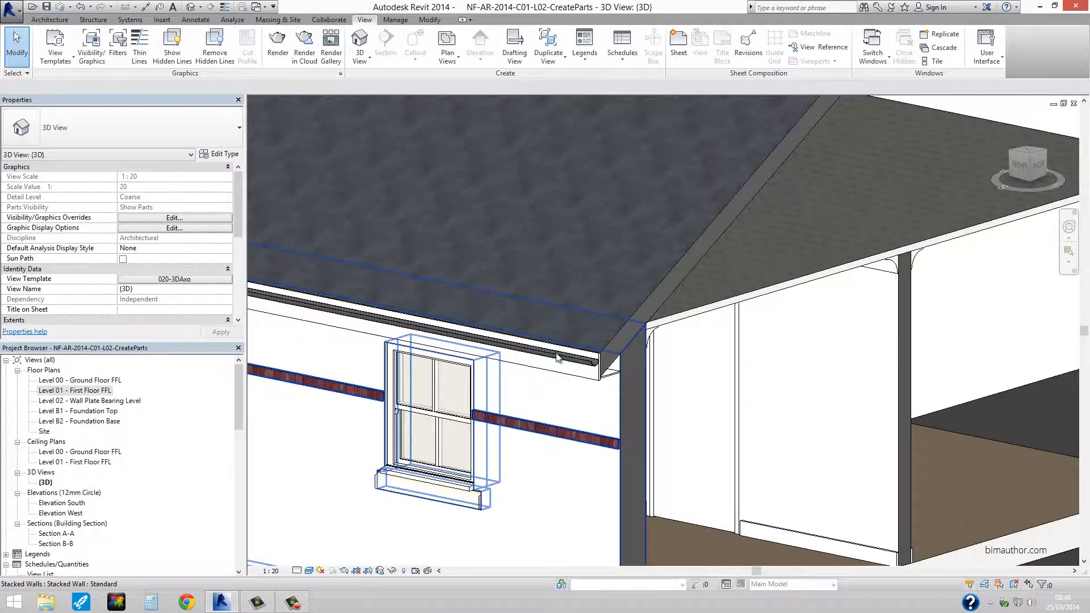
pyautogui.click(563, 362)
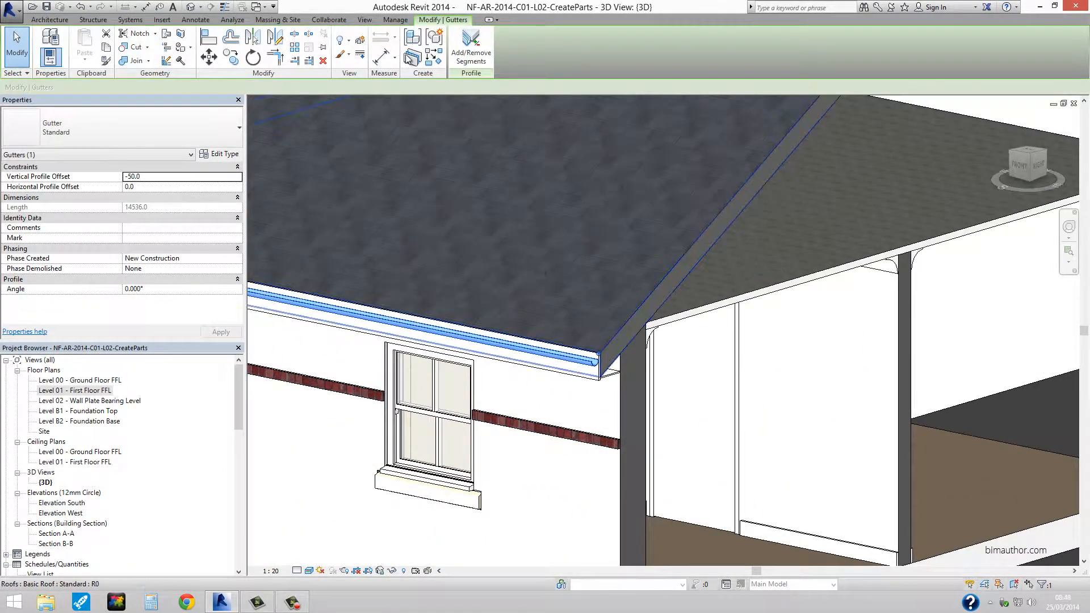
pyautogui.click(593, 372)
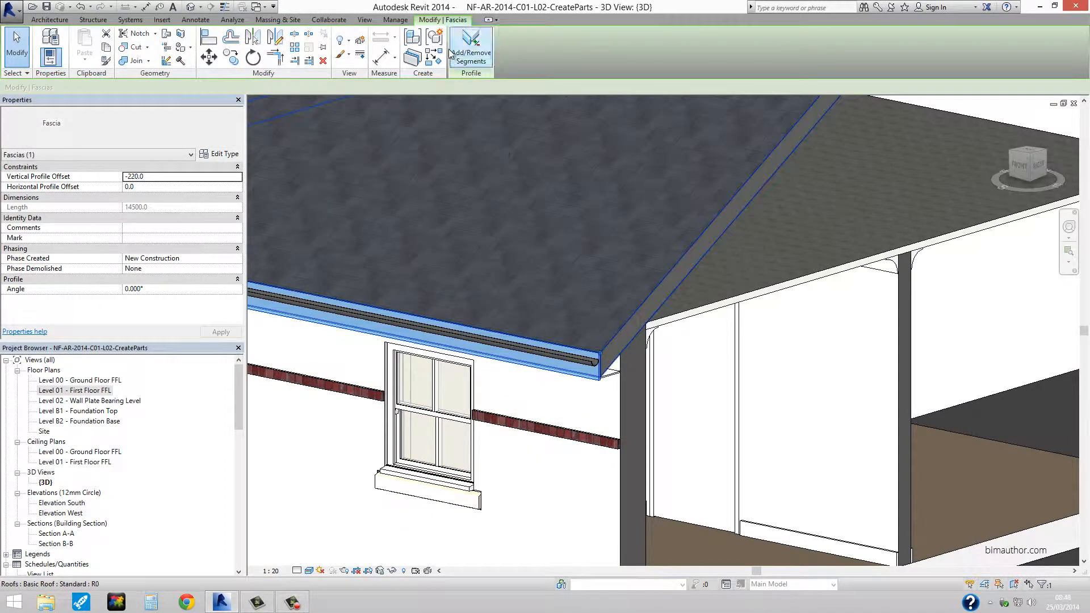
pyautogui.scroll(-5, 604, 329)
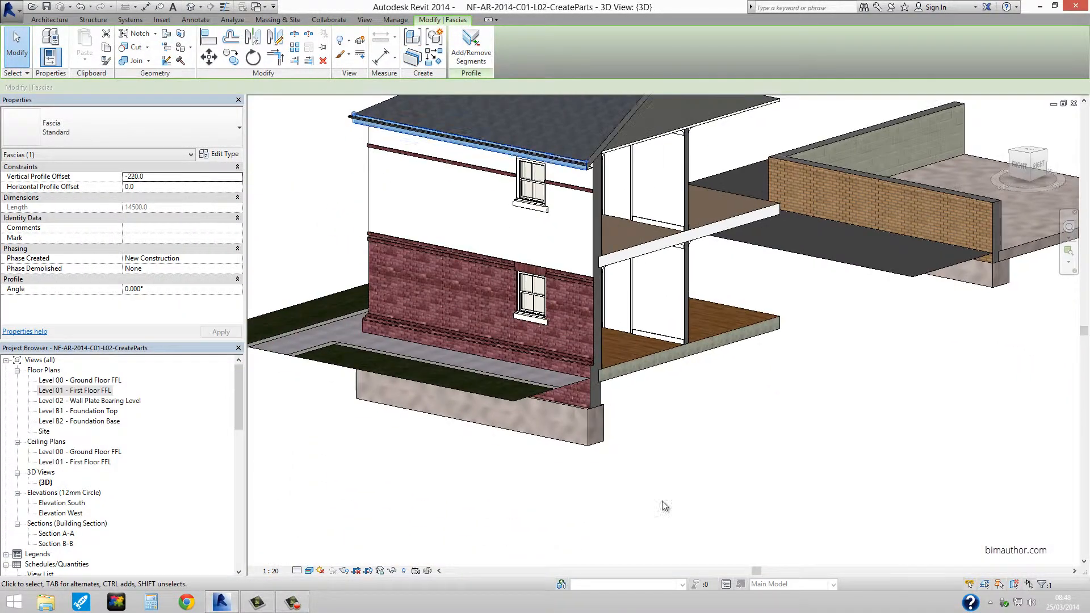
pyautogui.click(662, 501)
# Step: Check whether parts can be created from the house's wall foundation and the separate slab's edge
pyautogui.click(590, 448)
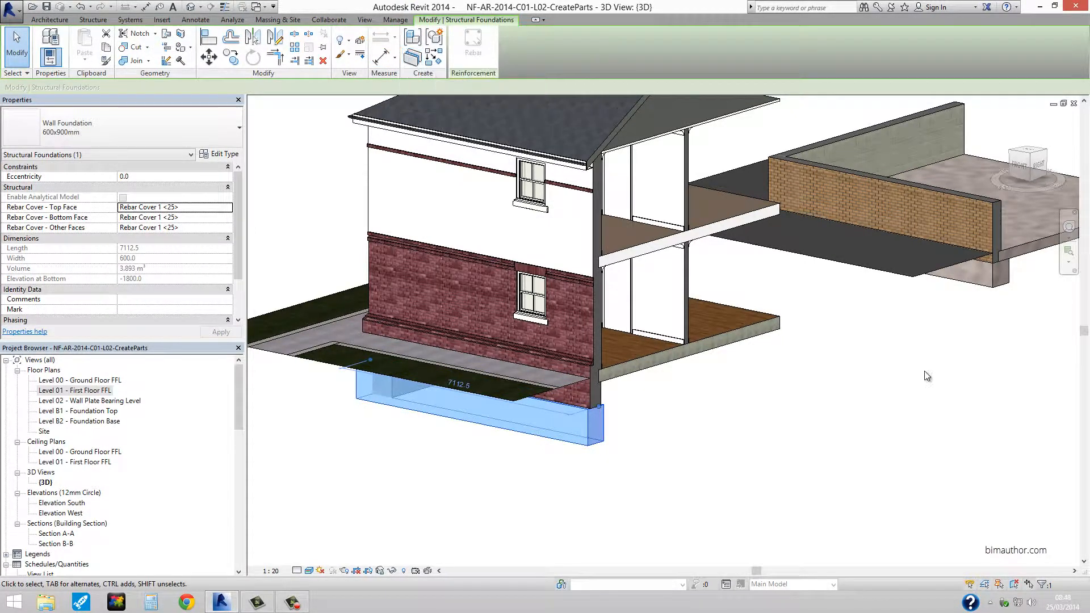
pyautogui.scroll(5, 908, 391)
pyautogui.click(932, 350)
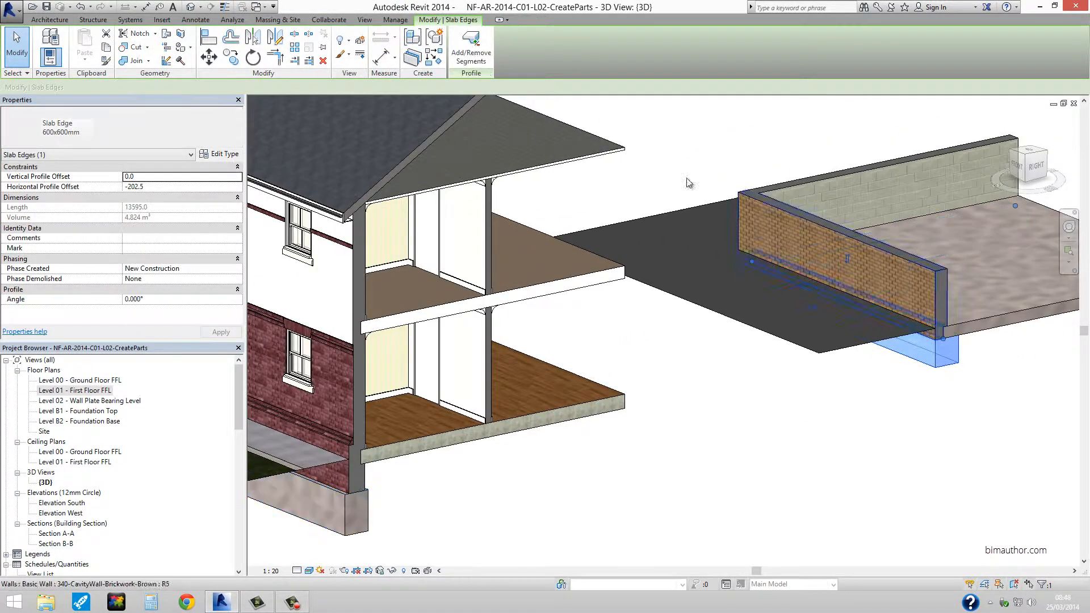
pyautogui.click(415, 62)
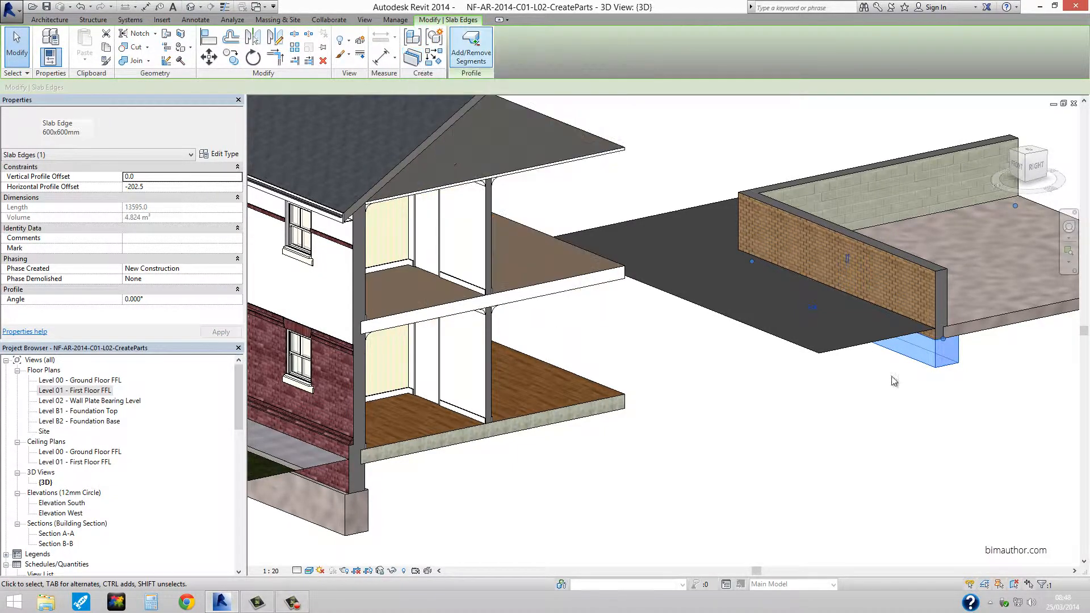
pyautogui.scroll(-1, 815, 442)
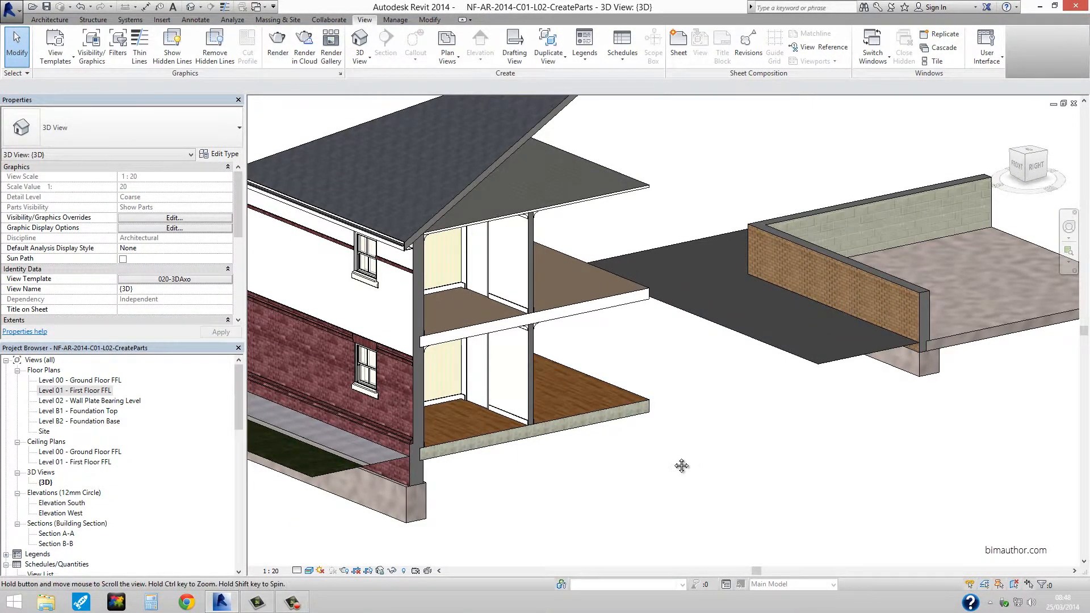
pyautogui.keyDown('shift'); pyautogui.moveTo(812, 437); pyautogui.dragTo(666, 466, button='middle'); pyautogui.keyUp('shift')
pyautogui.scroll(2, 664, 466)
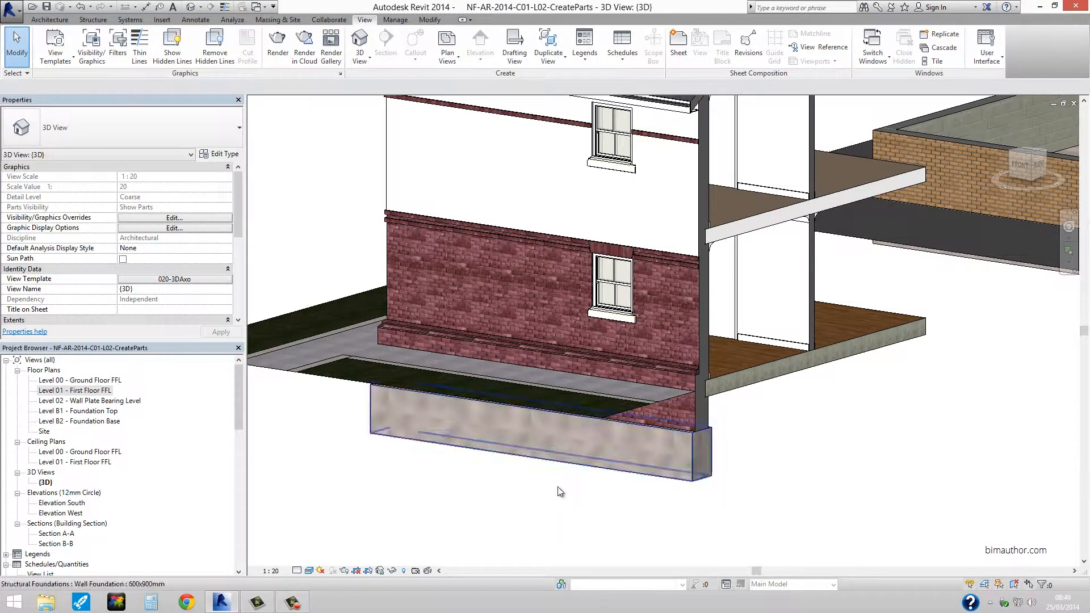
# Step: Open the Elevation South view and tile it beside the 3D view, with the wall foundation shown in both
pyautogui.doubleClick(51, 504)
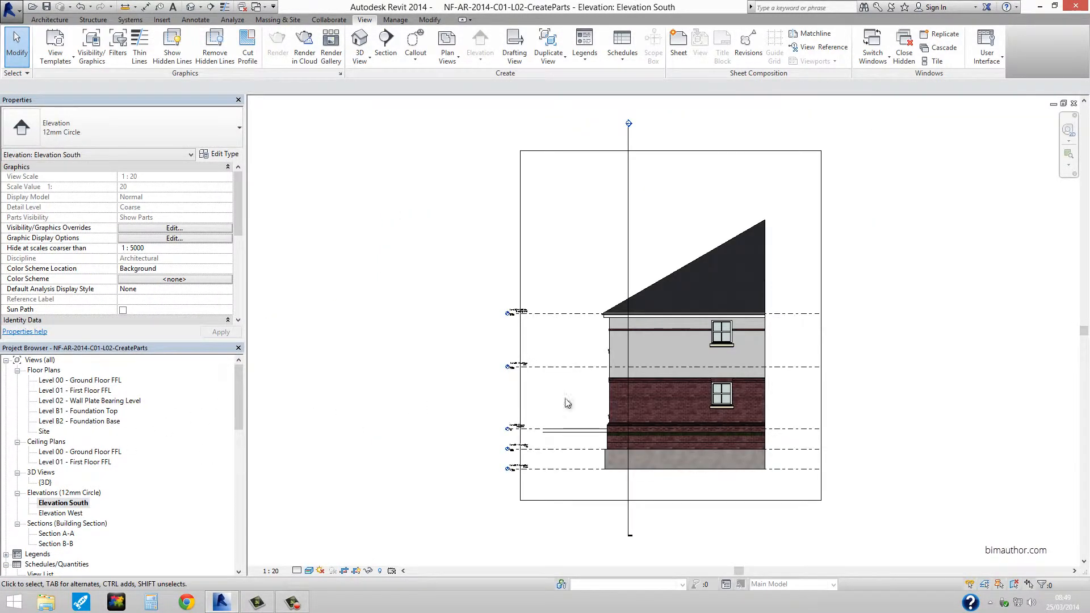
pyautogui.press('w')
pyautogui.press('t')
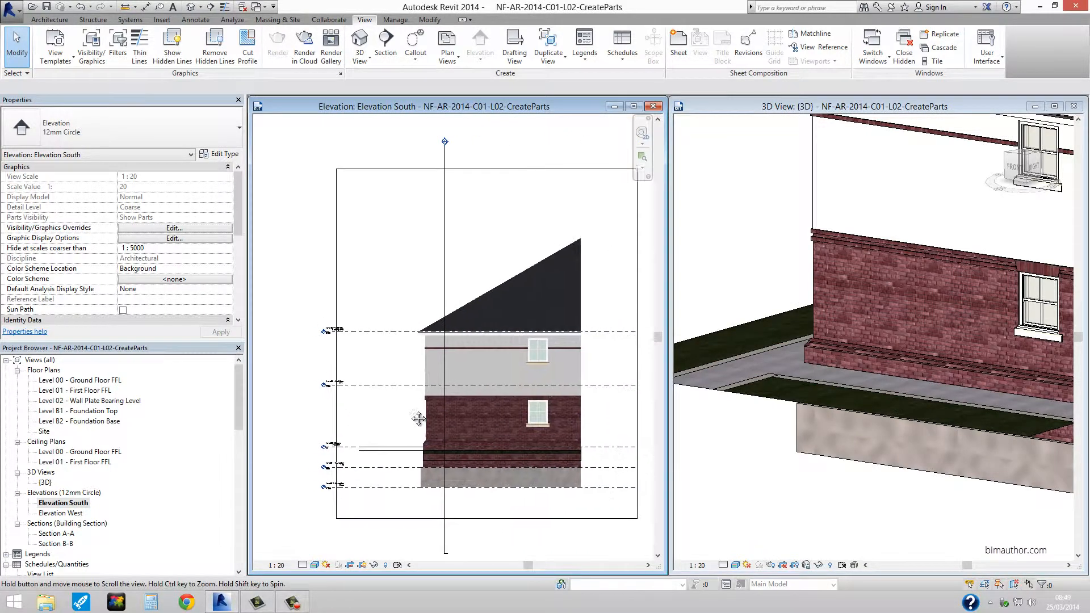
pyautogui.scroll(4, 607, 499)
pyautogui.click(861, 485)
pyautogui.scroll(-3, 861, 485)
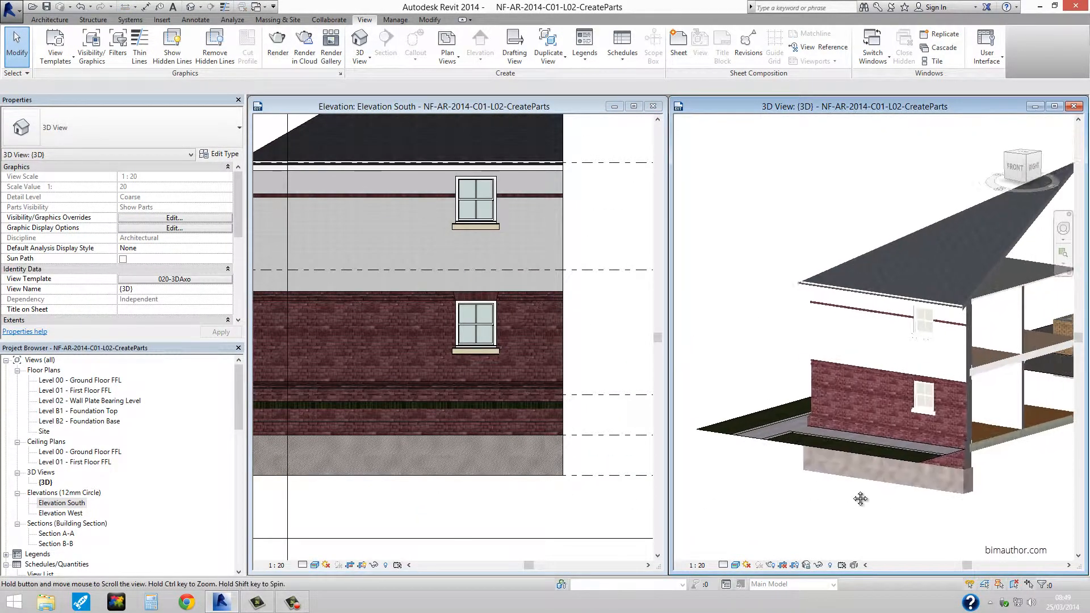
pyautogui.keyDown('shift'); pyautogui.moveTo(860, 499); pyautogui.dragTo(829, 508, button='middle'); pyautogui.keyUp('shift')
pyautogui.click(589, 507)
# Step: Create a part from the wall foundation and divide it with a vertical sketch line about 2100 mm long near its middle
pyautogui.click(563, 475)
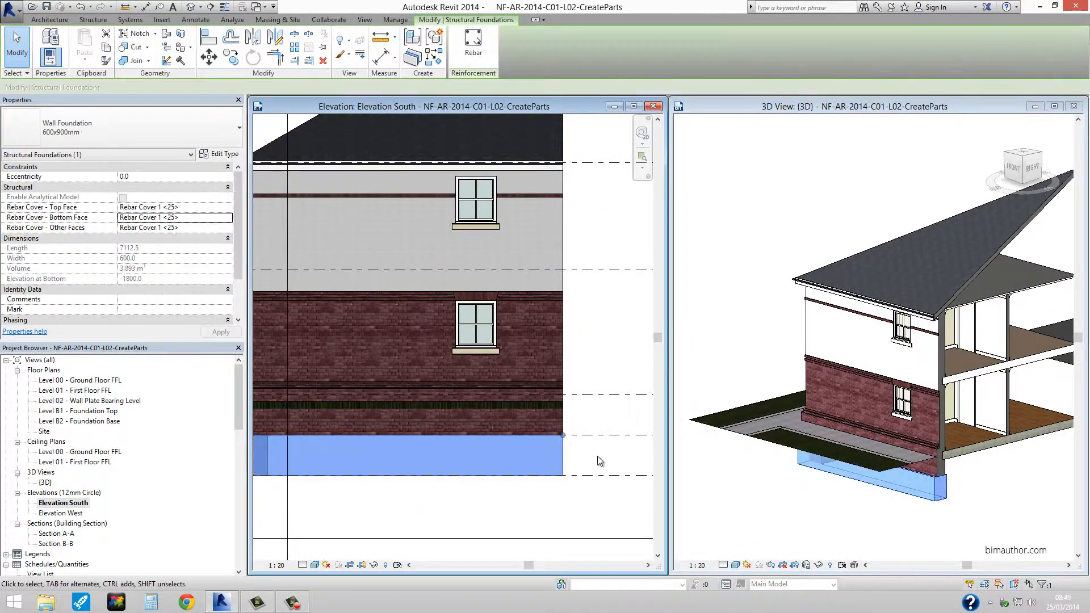
pyautogui.click(413, 59)
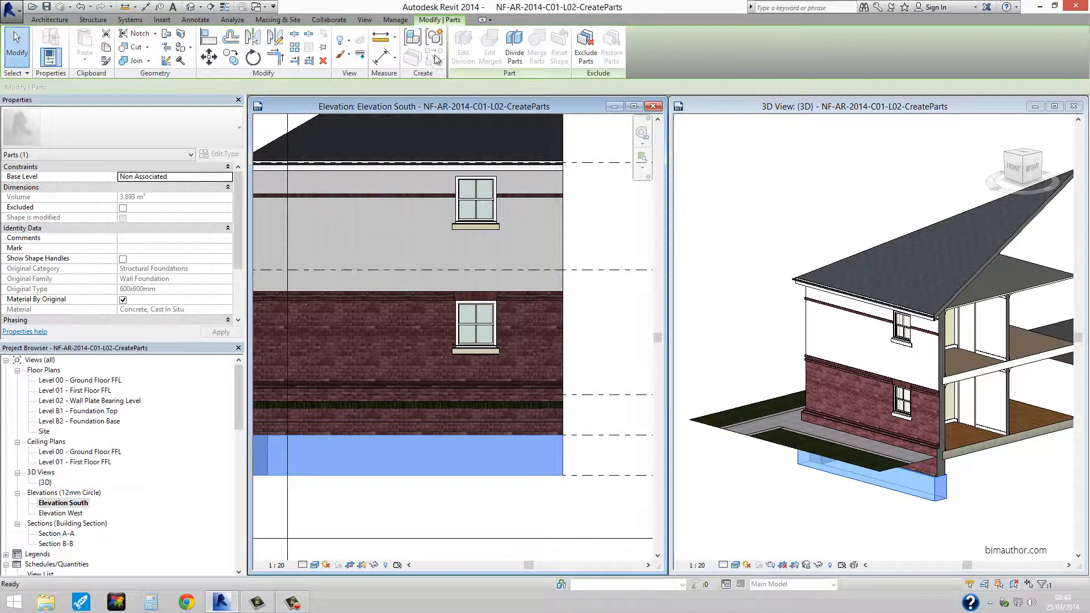
pyautogui.click(513, 47)
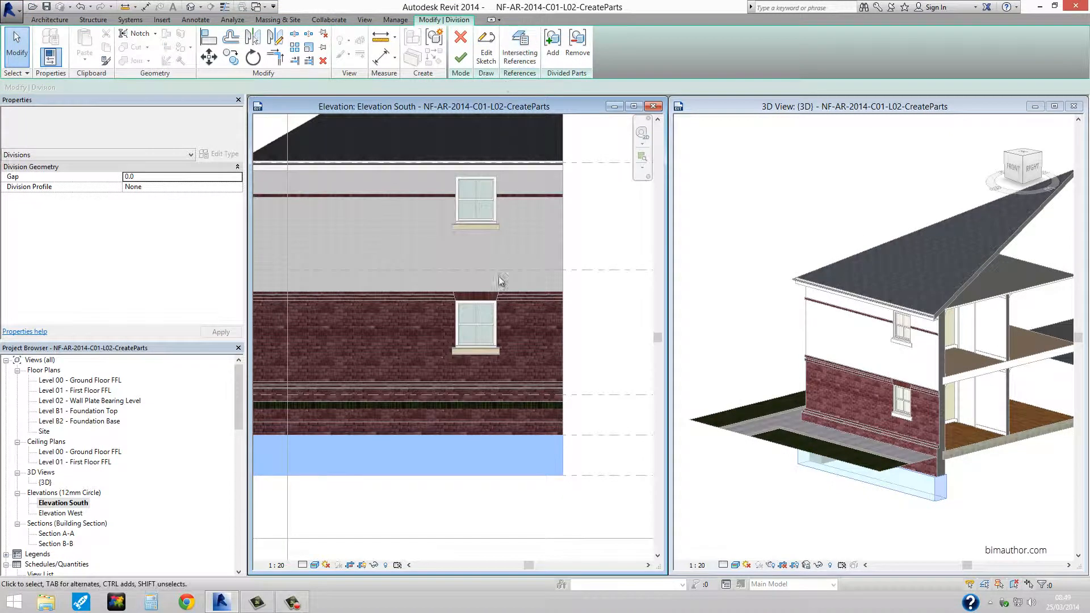
pyautogui.click(485, 51)
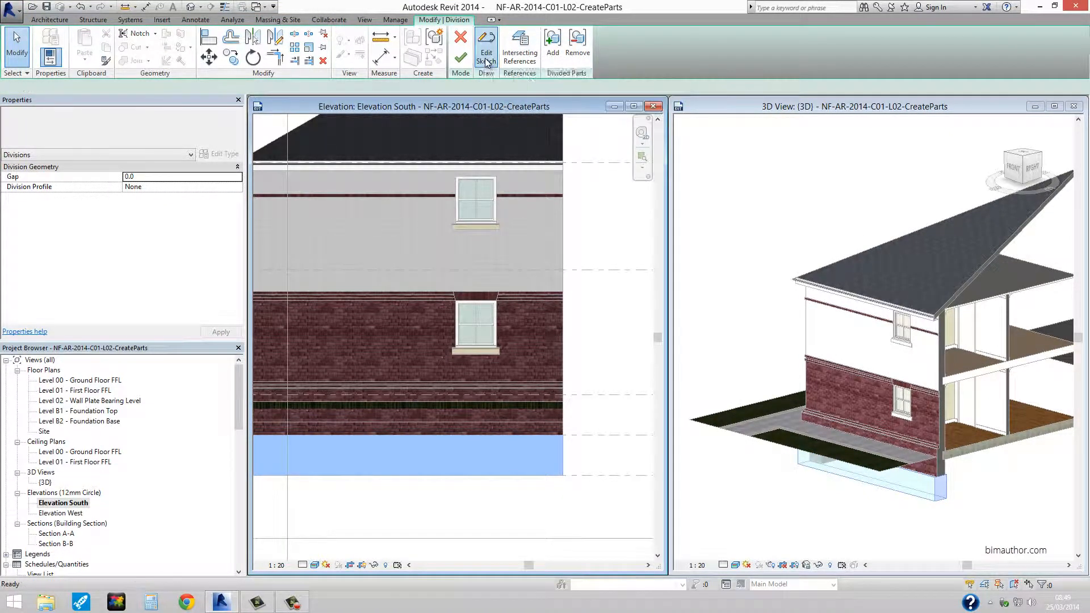
pyautogui.moveTo(418, 501); pyautogui.dragTo(446, 490, button='middle')
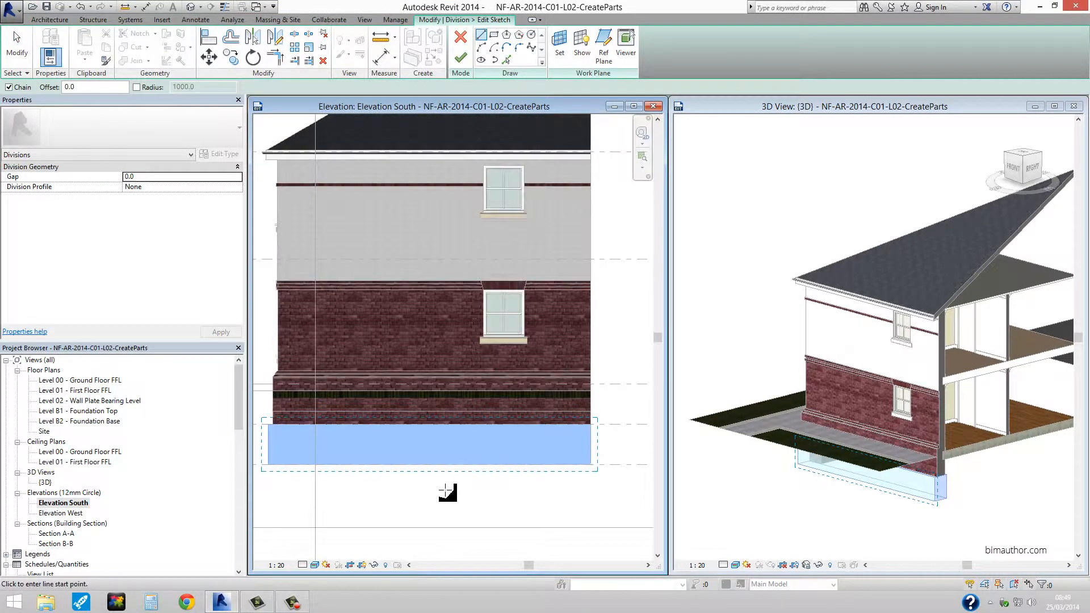
pyautogui.click(441, 492)
pyautogui.click(441, 400)
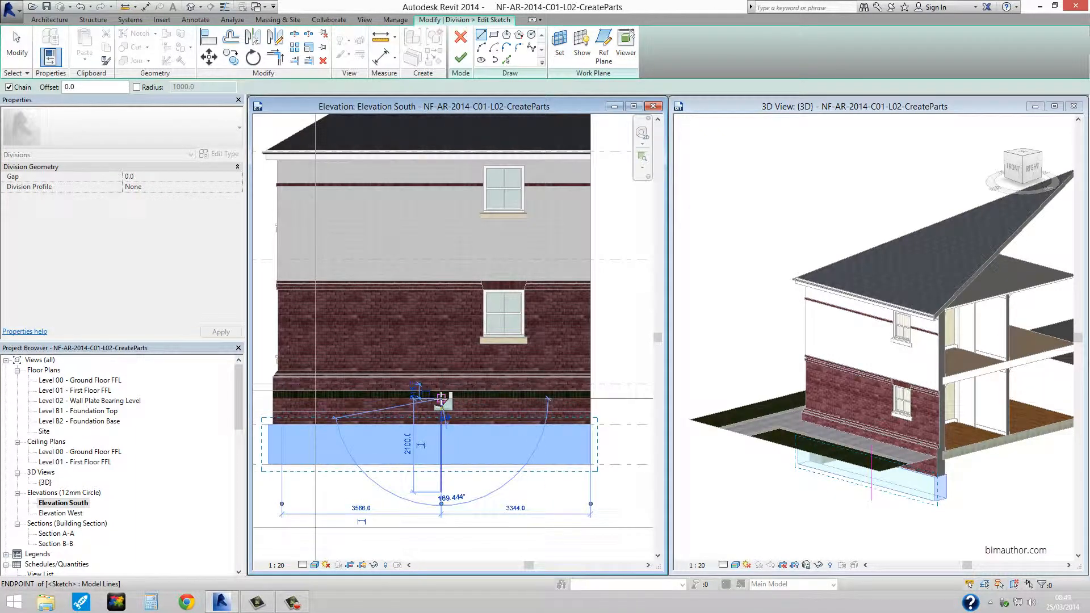
pyautogui.press('Escape')
pyautogui.press('Escape')
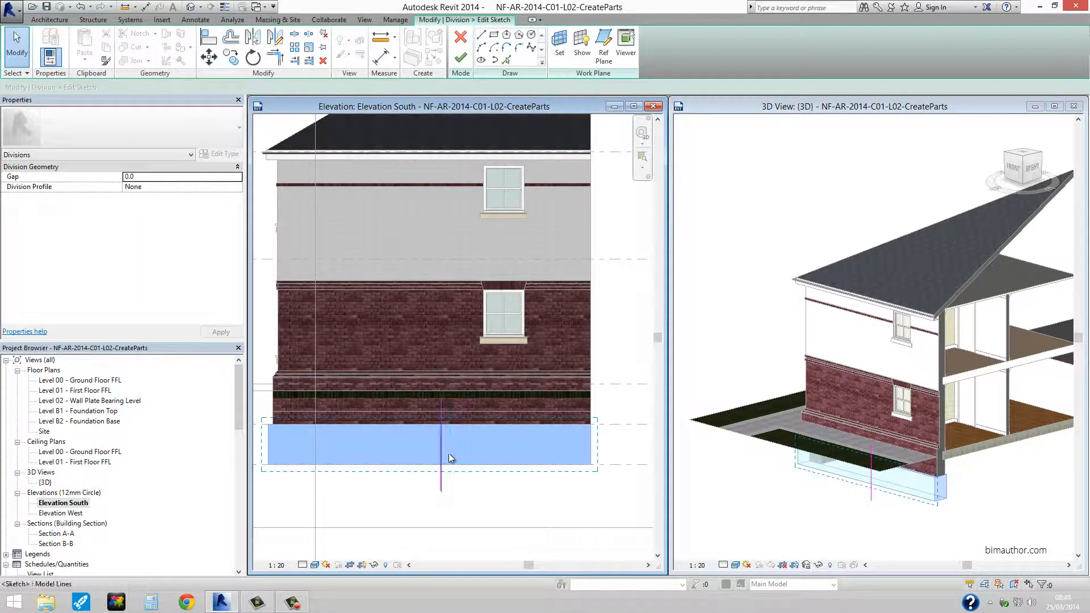
pyautogui.click(460, 58)
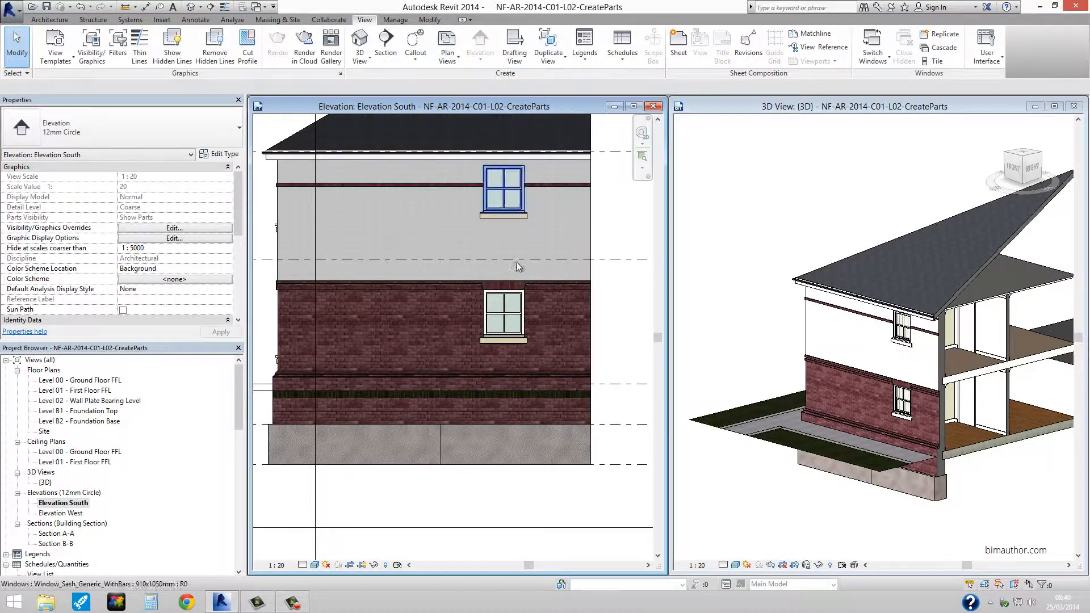
# Step: Show shape handles on the foundation part nearer the section cut and extend its underside down by 600 mm
pyautogui.click(591, 444)
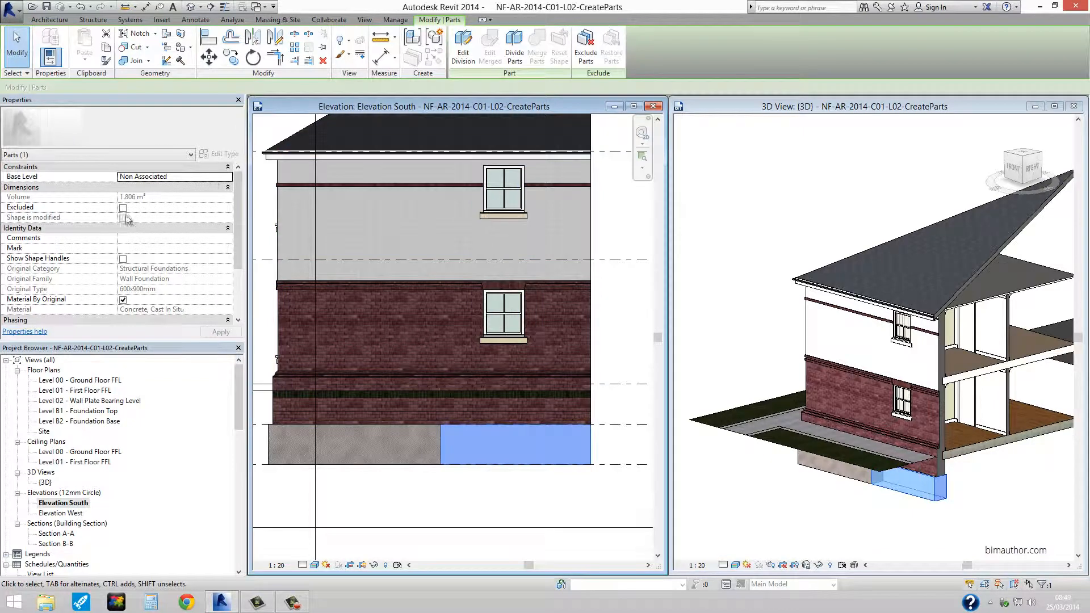
pyautogui.click(122, 259)
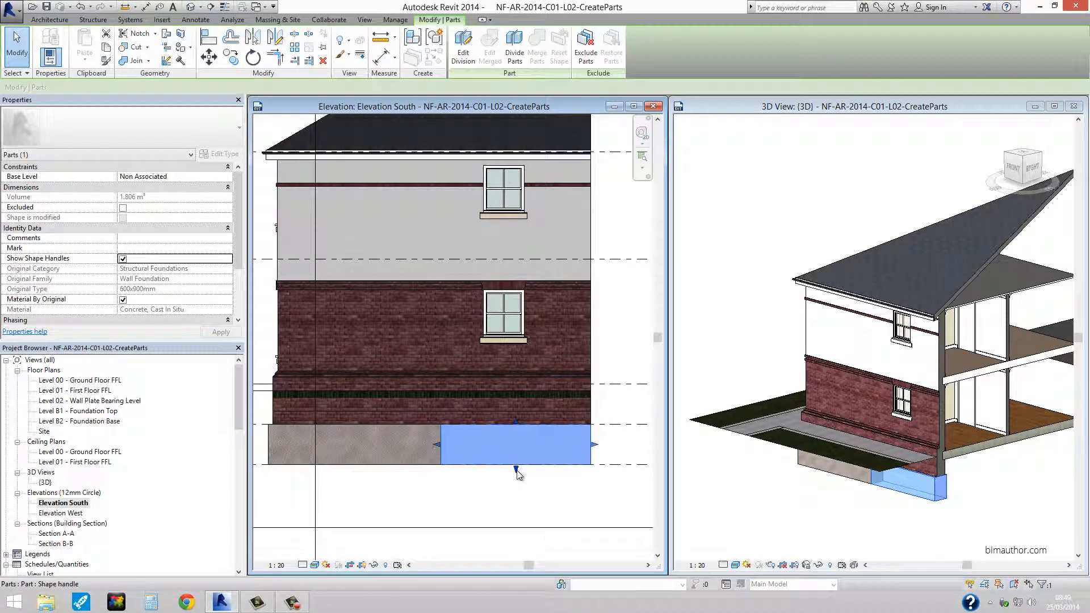
pyautogui.moveTo(516, 469); pyautogui.dragTo(515, 502)
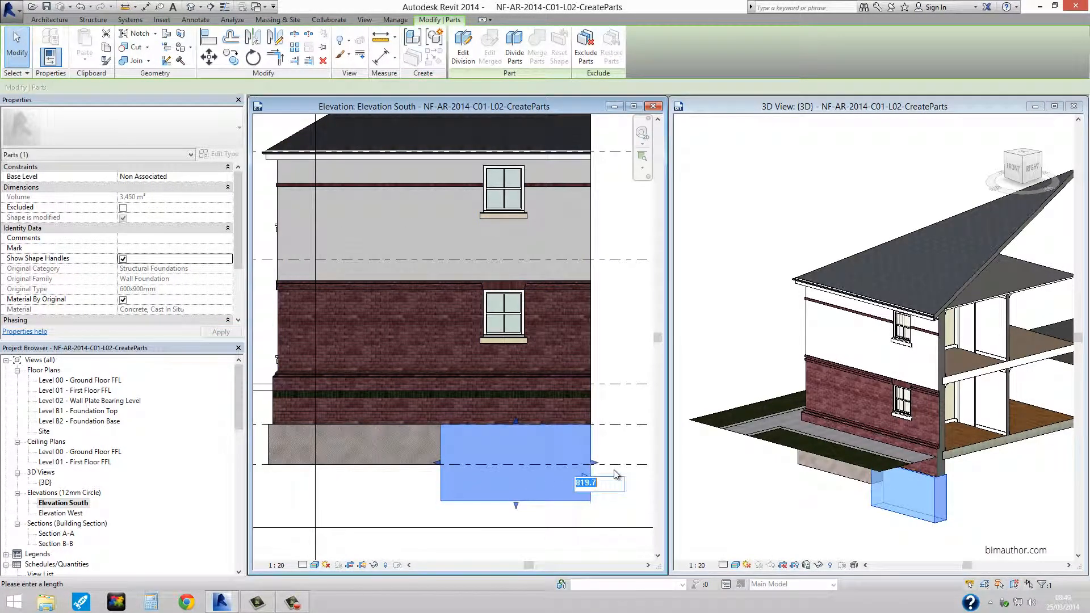
pyautogui.write('600')
pyautogui.press('Return')
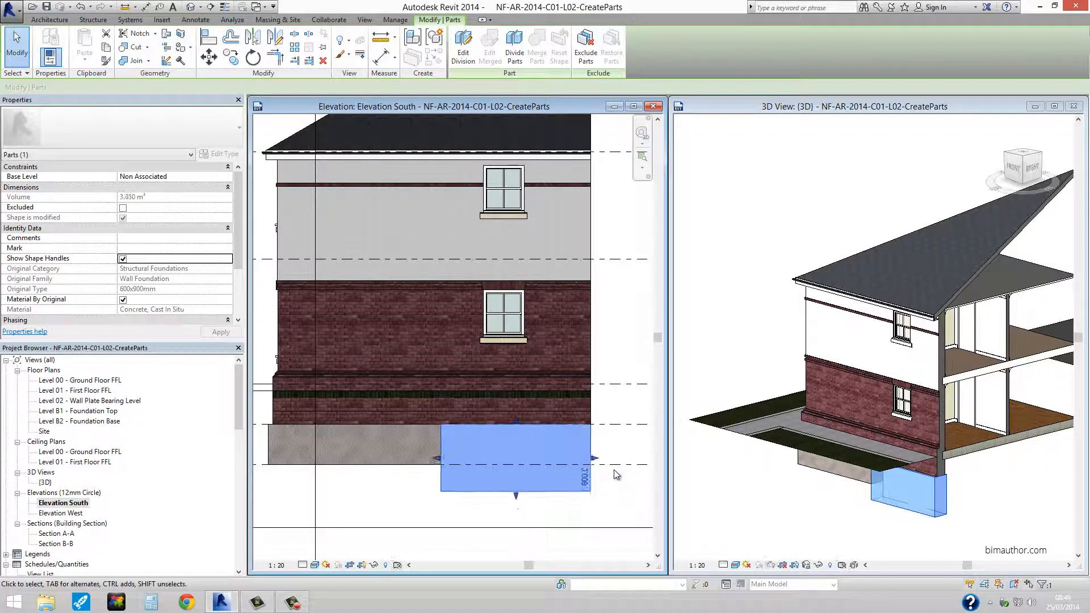
pyautogui.click(606, 490)
# Step: Examine the stepped foundation and the surrounding building from several angles in the 3D view
pyautogui.moveTo(990, 516); pyautogui.dragTo(941, 529, button='middle')
pyautogui.scroll(1, 935, 516)
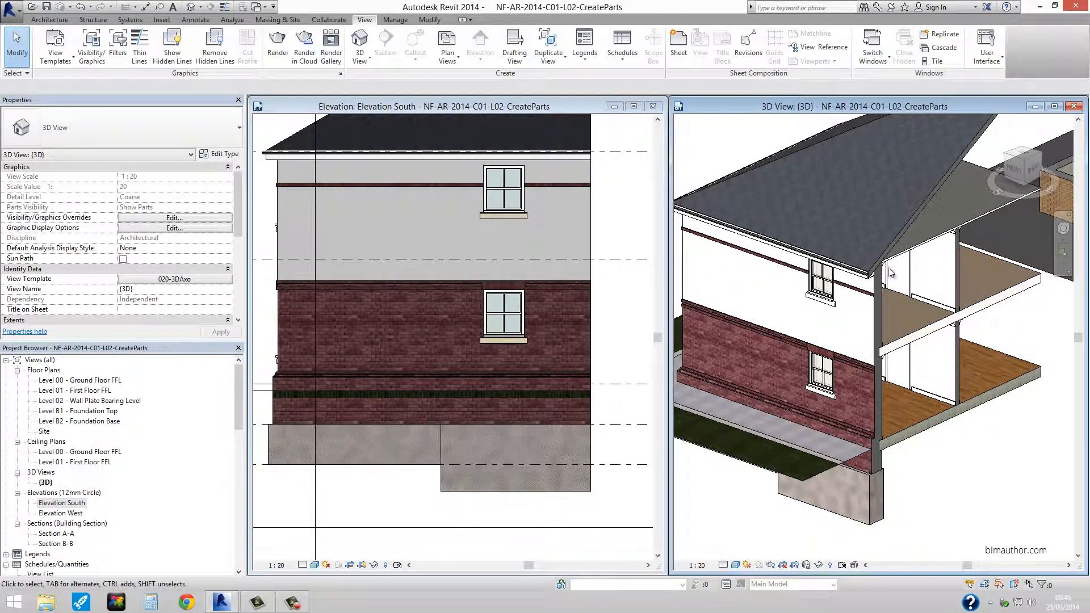
pyautogui.scroll(2, 890, 273)
pyautogui.scroll(-1, 954, 400)
pyautogui.moveTo(1035, 422); pyautogui.dragTo(944, 429, button='middle')
pyautogui.scroll(-1, 946, 427)
pyautogui.moveTo(1074, 341); pyautogui.dragTo(1014, 330, button='middle')
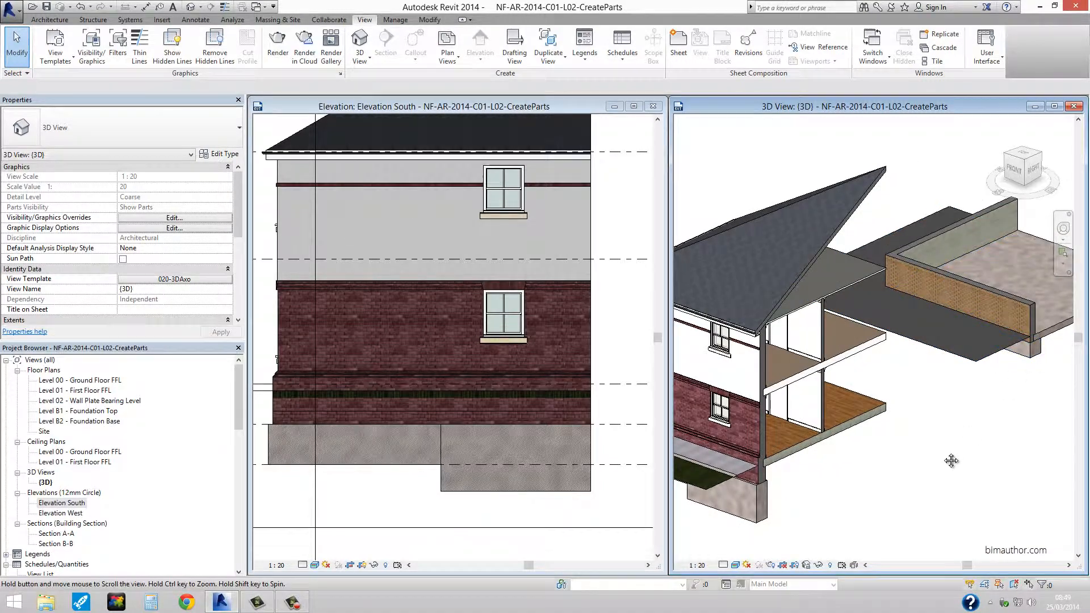
pyautogui.keyDown('shift'); pyautogui.moveTo(951, 460); pyautogui.dragTo(976, 435, button='middle'); pyautogui.keyUp('shift')
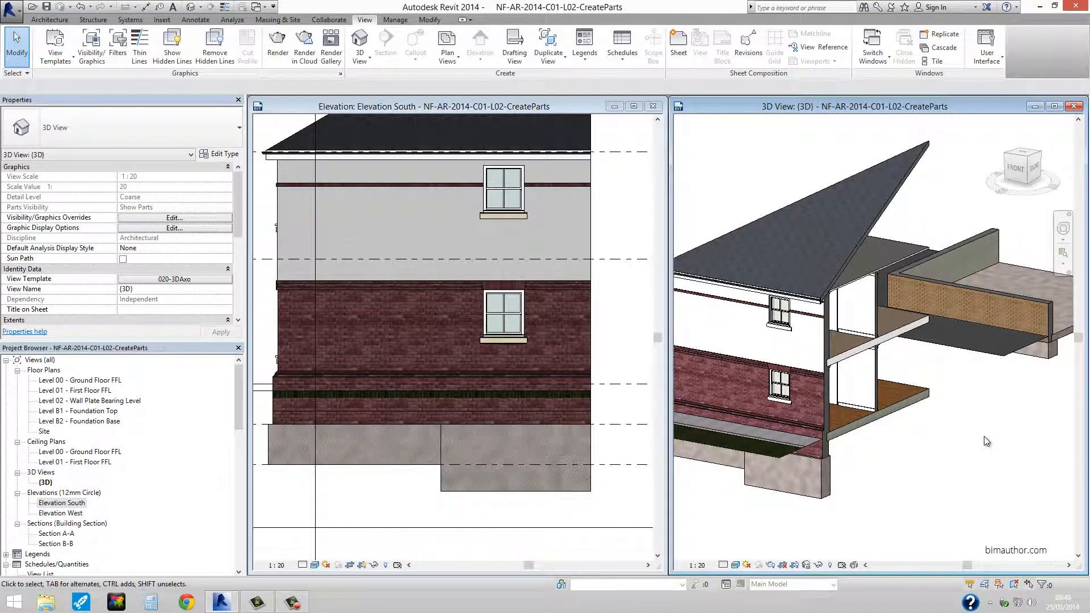